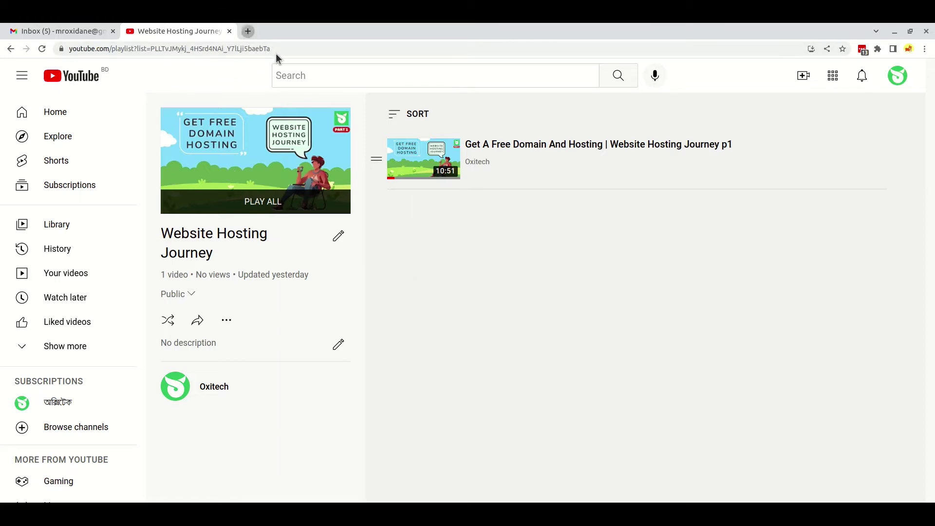
Open ofaex.com in a new tab and reveal the Domain Solutions menu.
key(ctrl+t)
text(ofae)
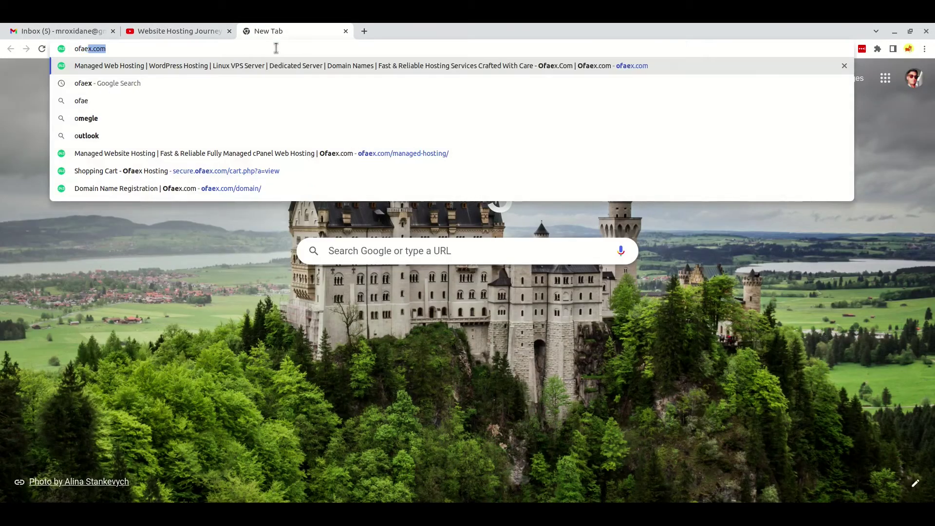
text(x)
key(Delete)
key(Return)
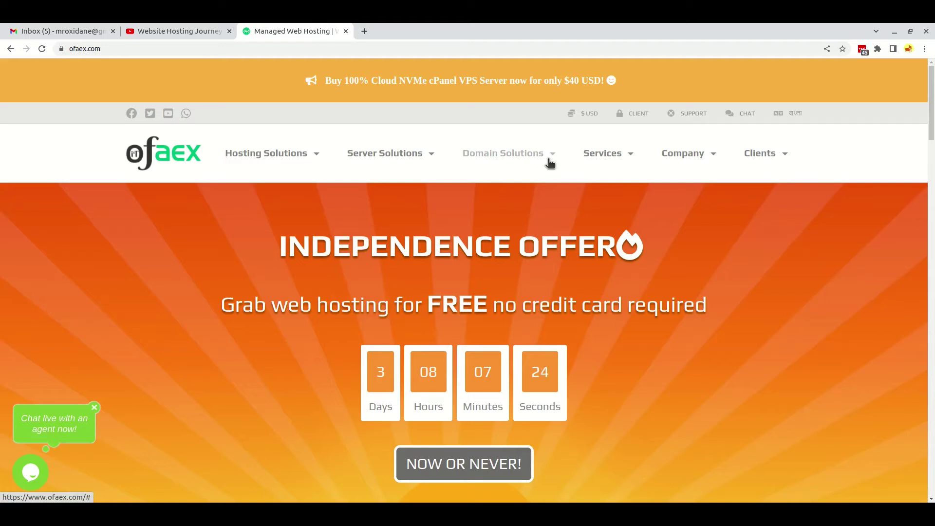
mouse_move(551, 163)
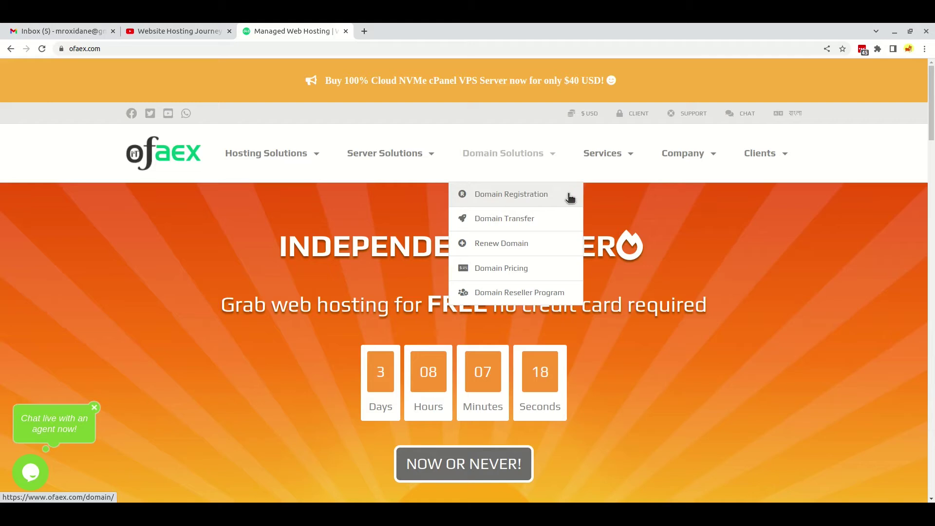
click(569, 197)
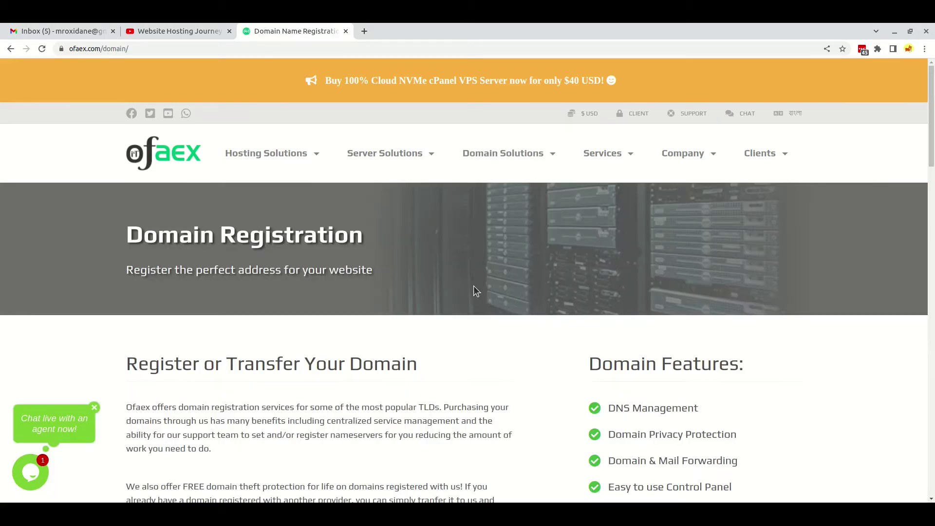
scroll(442, 286, down, 5)
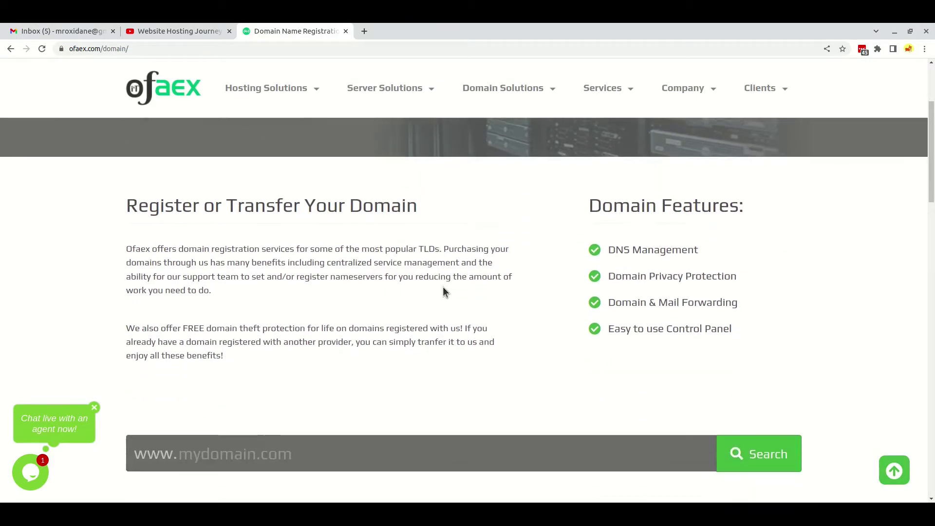
scroll(443, 292, down, 1)
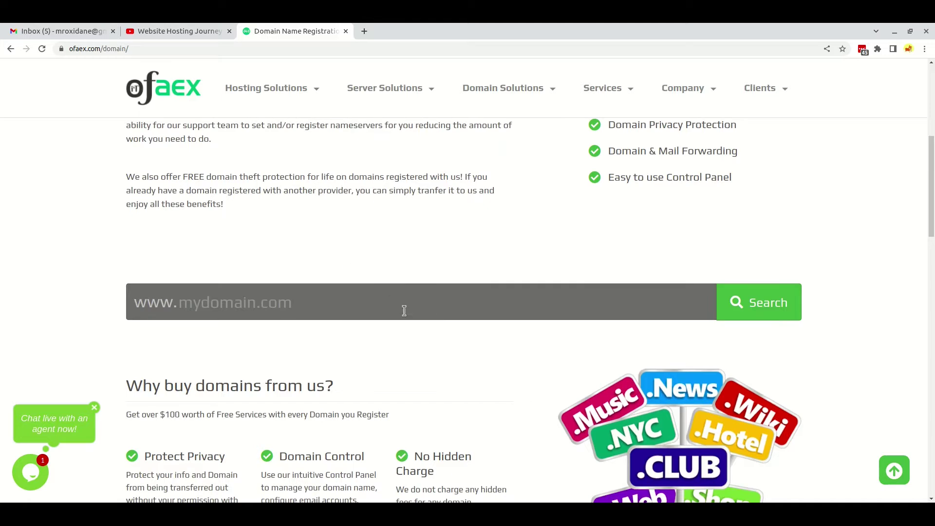
scroll(402, 309, down, 1)
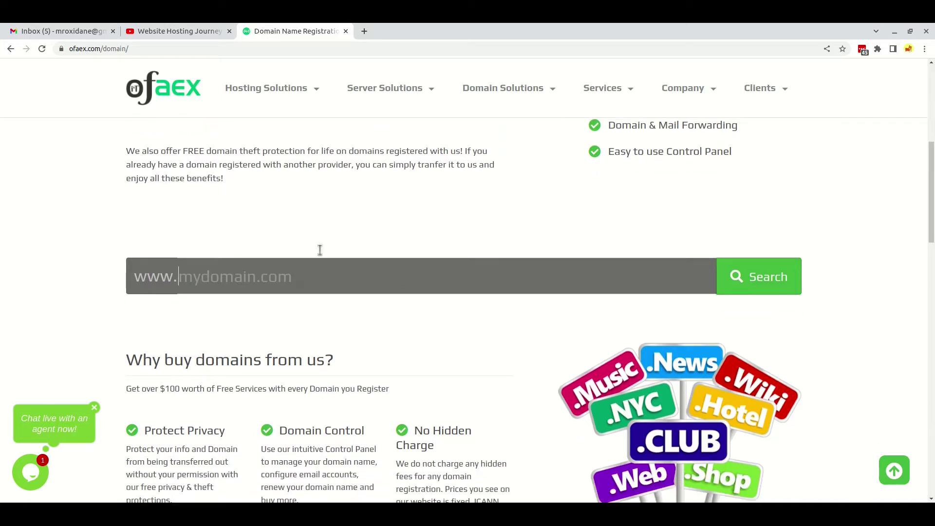
Enter 'oxitech' as the domain name to look up.
click(411, 275)
text(o)
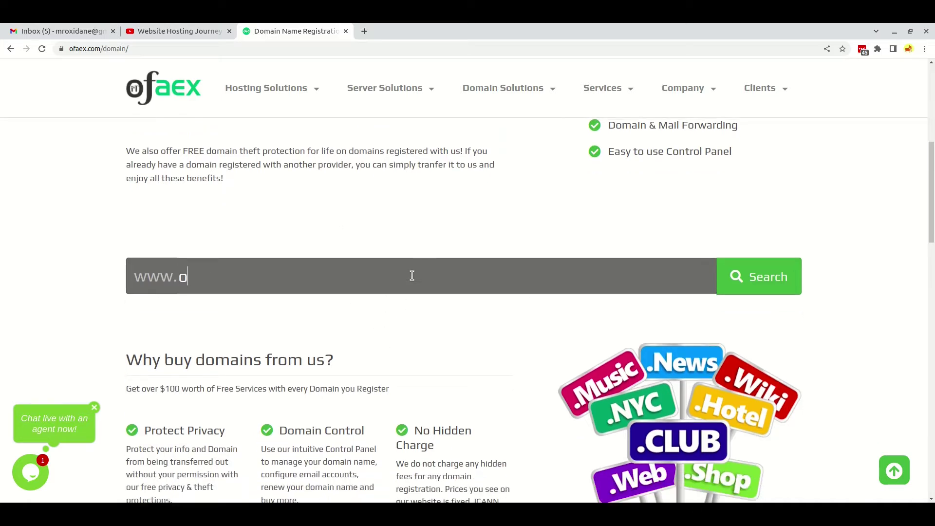
text(xitech)
key(ctrl+a)
key(BackSpace)
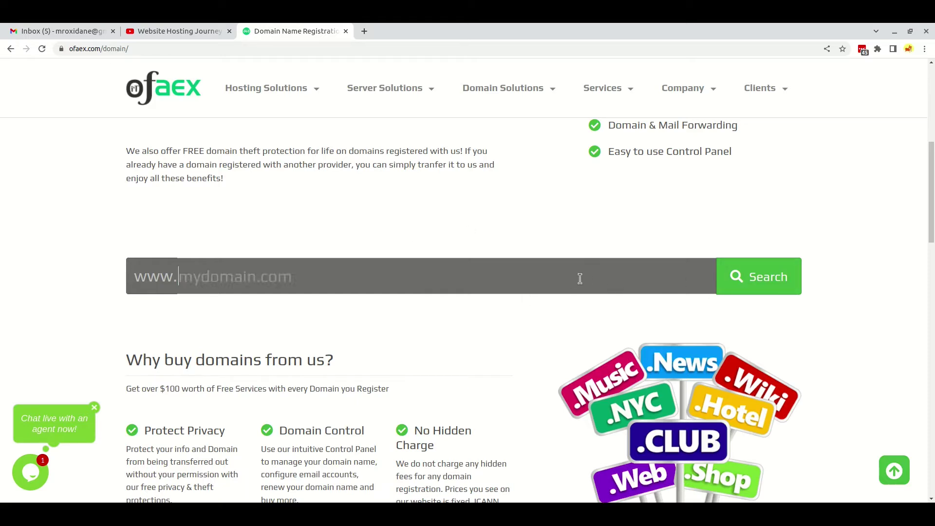
text(oxi)
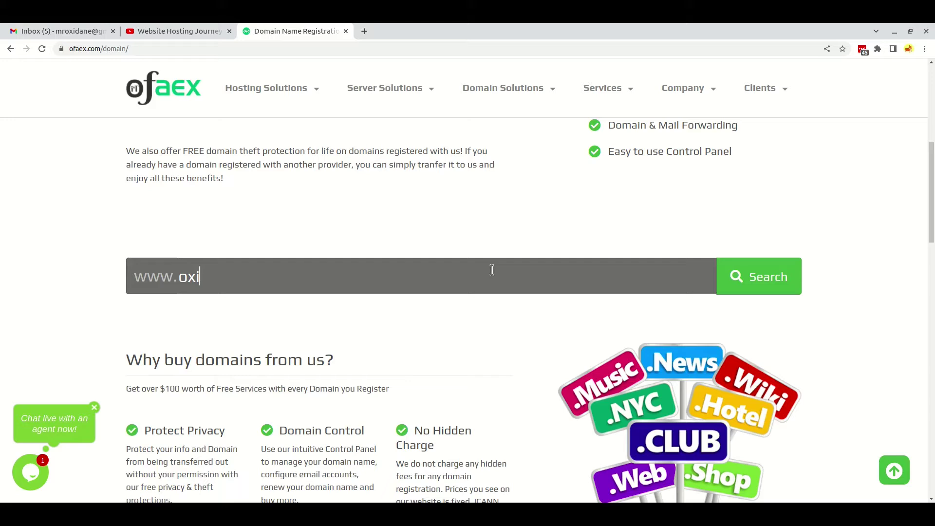
text(tech)
Search oxitech availability and review the extensions, noting .xyz at $1.25 USD.
click(780, 286)
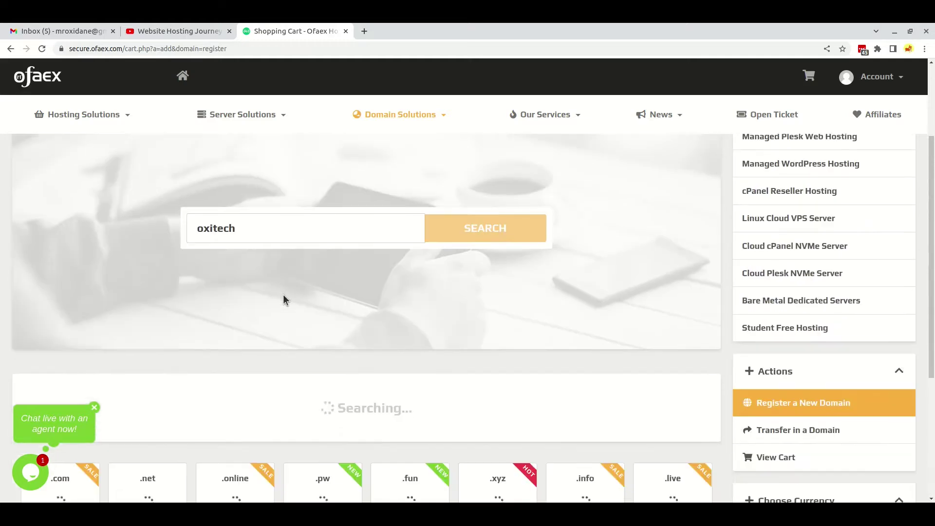
scroll(285, 351, down, 2)
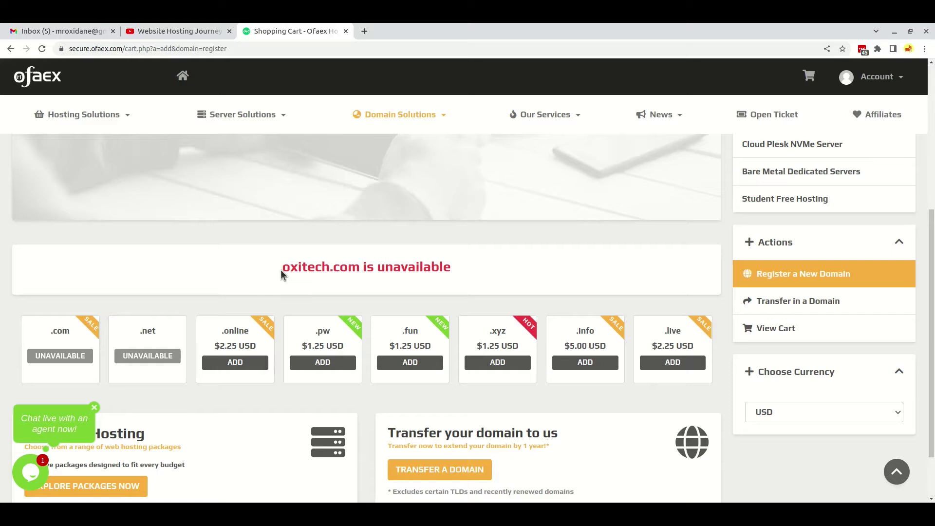
drag(281, 270, 461, 269)
click(348, 277)
scroll(319, 286, down, 2)
scroll(319, 286, down, 1)
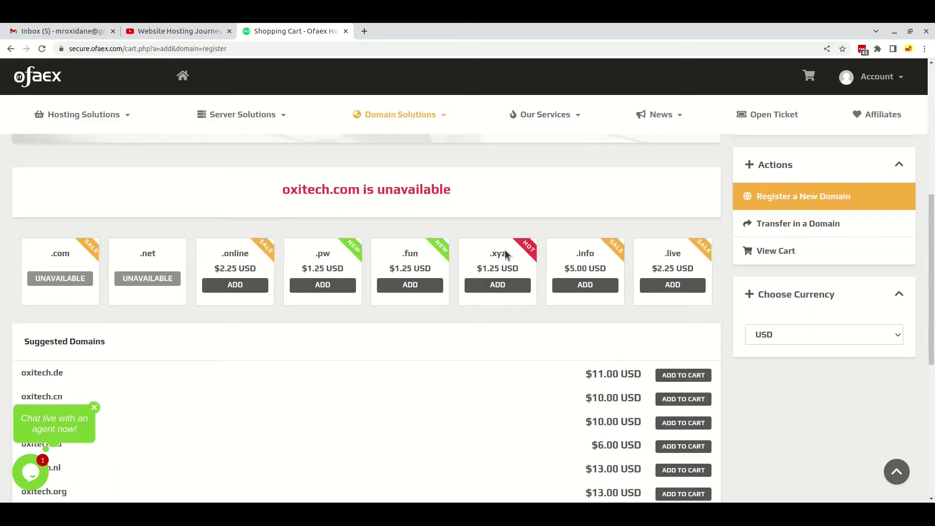
drag(489, 248, 529, 269)
click(529, 269)
Add oxitech.xyz at $1.25 USD to the cart.
scroll(488, 326, down, 1)
scroll(494, 319, up, 2)
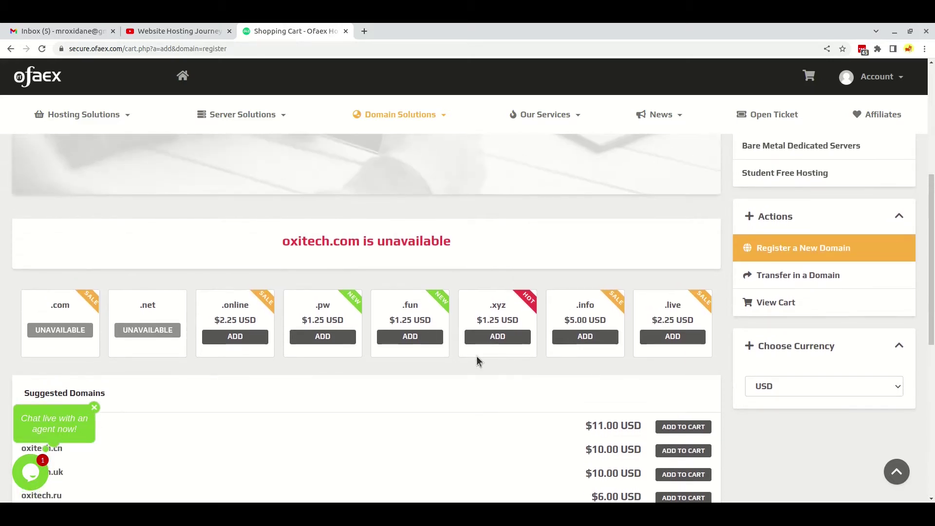
click(504, 341)
scroll(497, 374, down, 3)
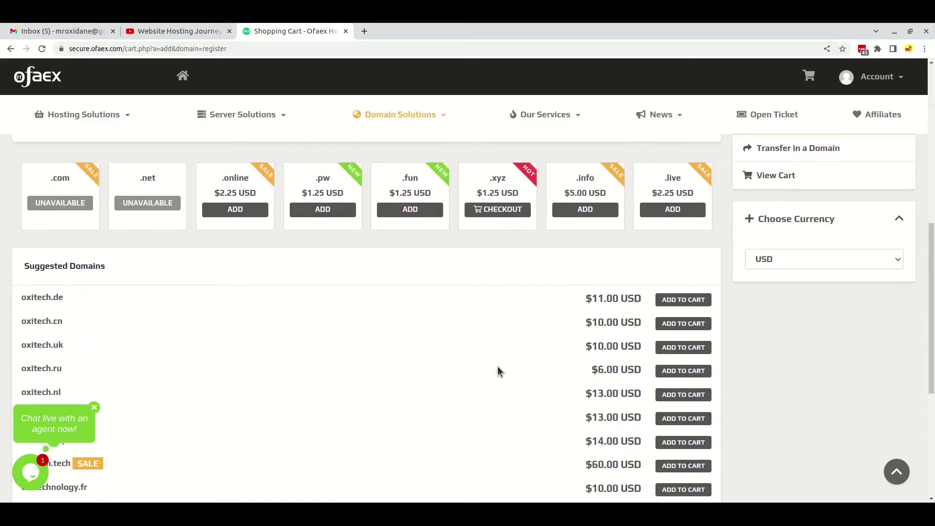
scroll(501, 358, up, 3)
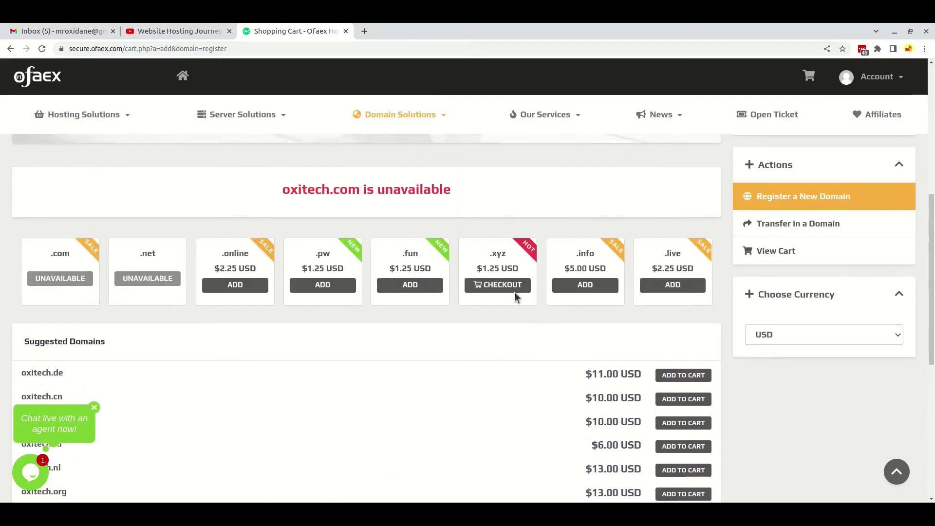
Continue to the oxitech.xyz configuration page and dismiss the live chat prompt.
click(487, 291)
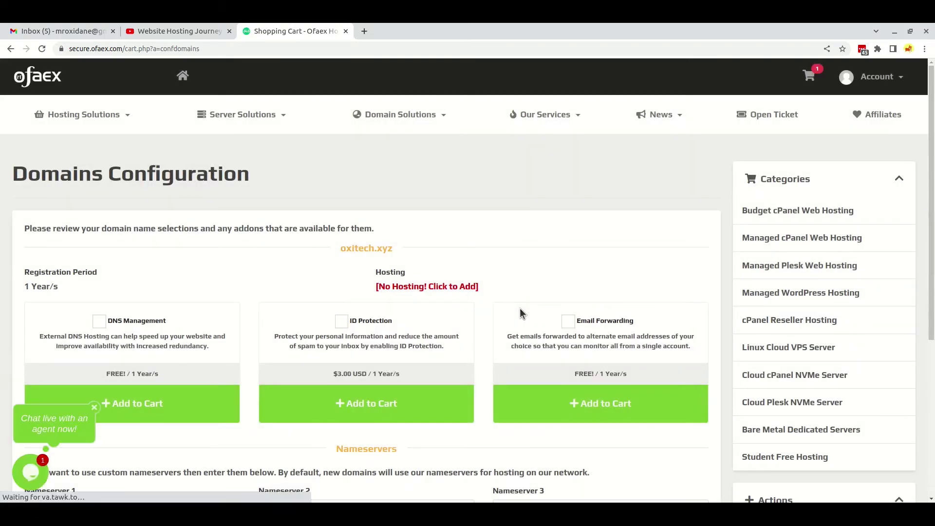
scroll(519, 307, down, 2)
scroll(518, 308, up, 2)
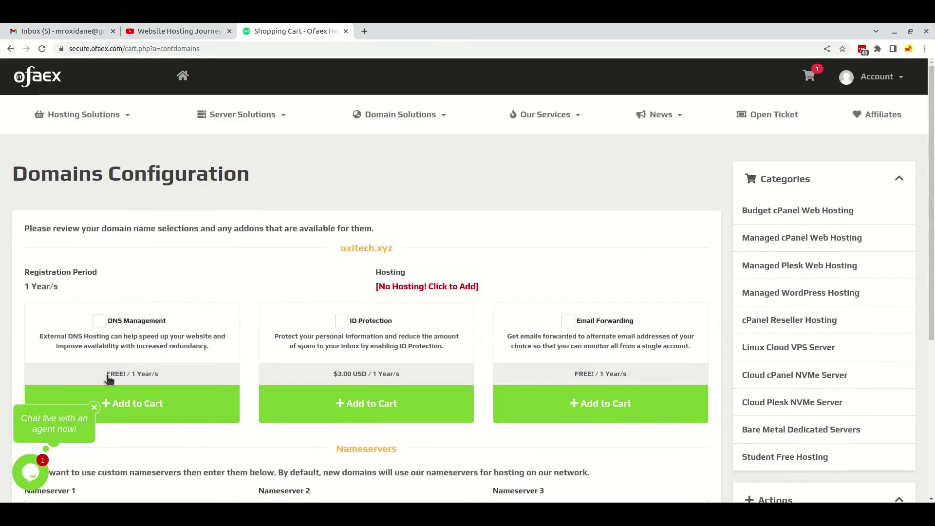
click(94, 407)
scroll(183, 291, down, 1)
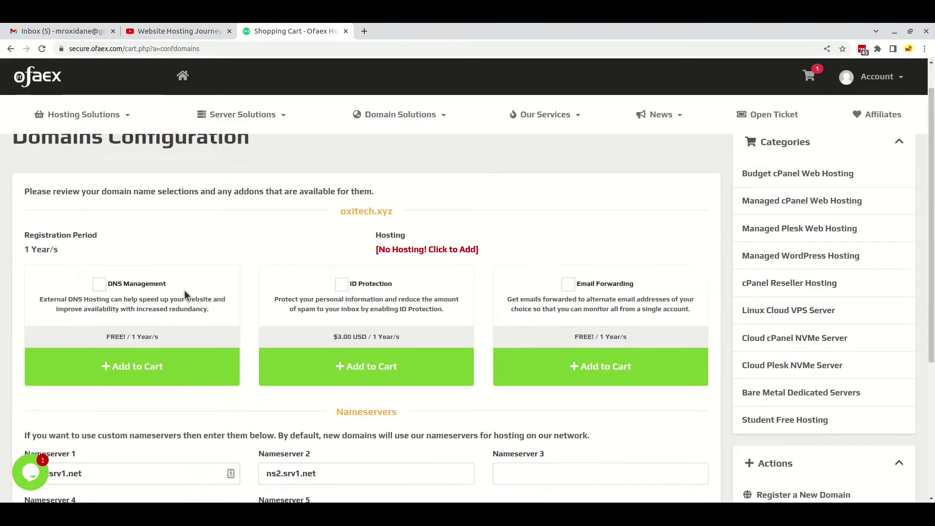
scroll(195, 291, up, 1)
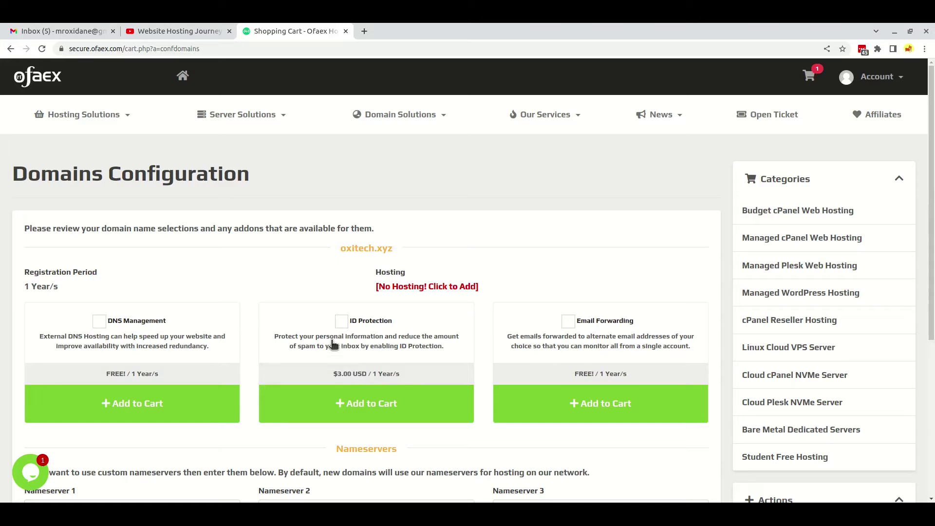
Add free DNS Management and Email Forwarding, and confirm nameservers ns1.srv1.net and ns2.srv1.net.
click(136, 324)
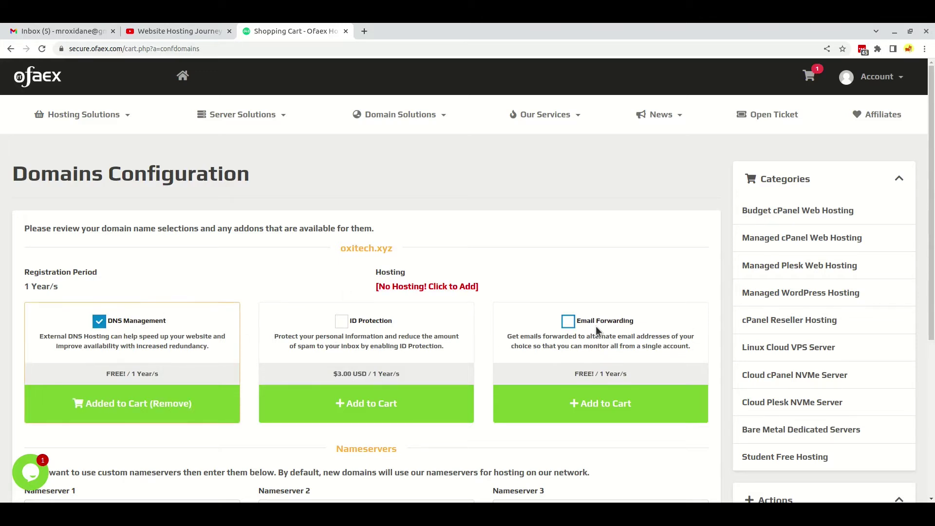
click(578, 335)
scroll(484, 300, down, 4)
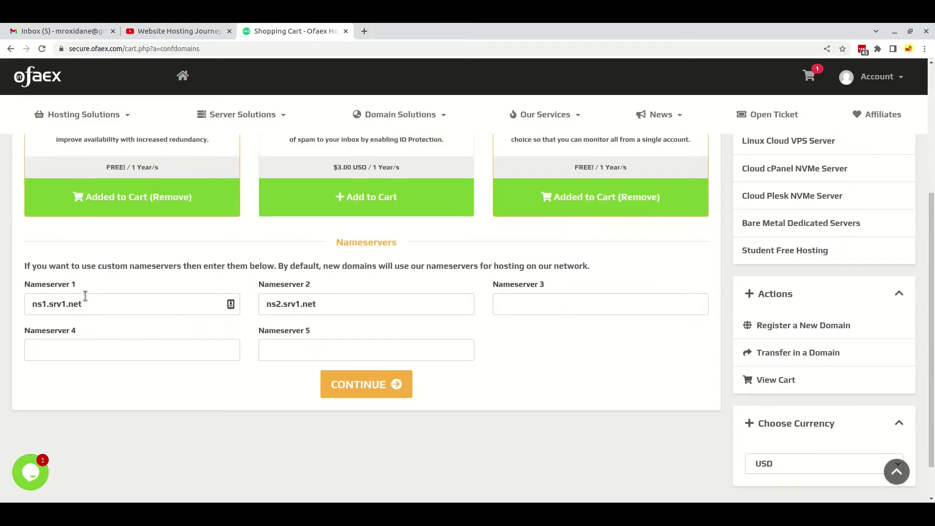
drag(95, 304, 2, 311)
click(122, 301)
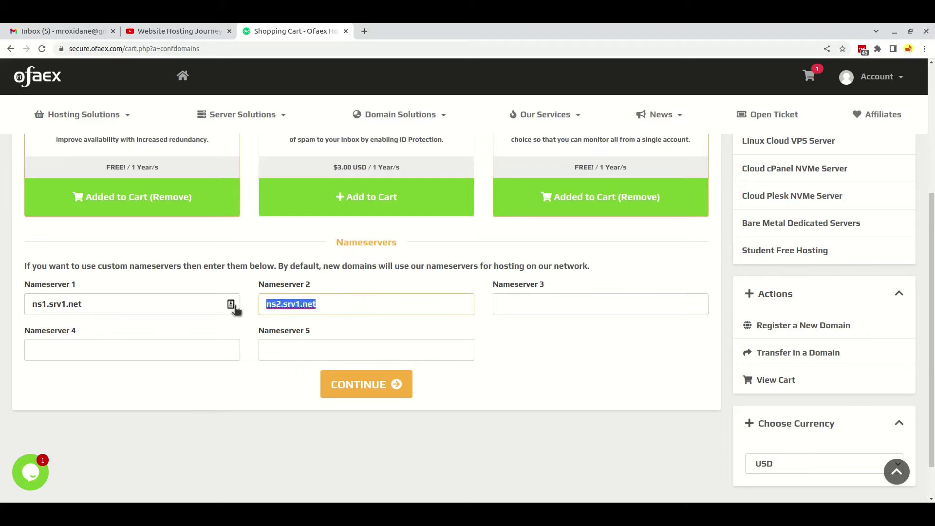
key(Tab)
click(314, 321)
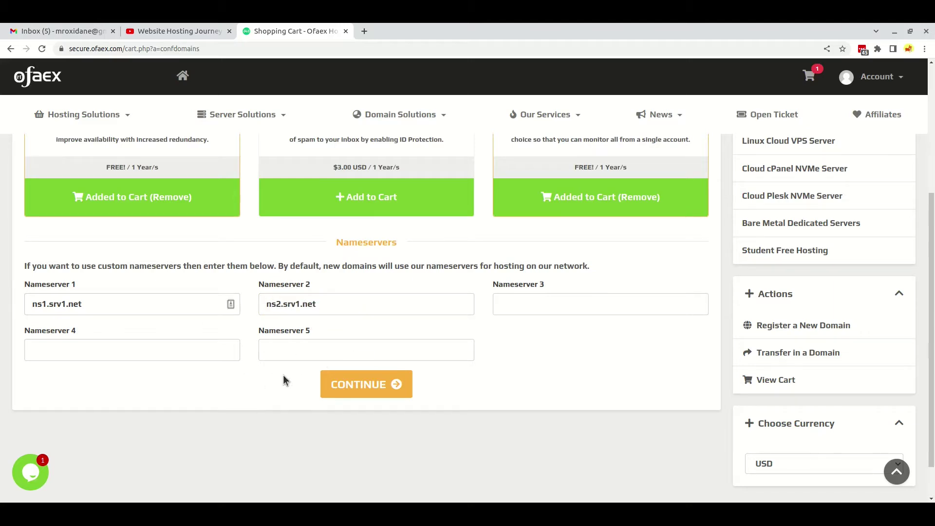
scroll(239, 382, up, 4)
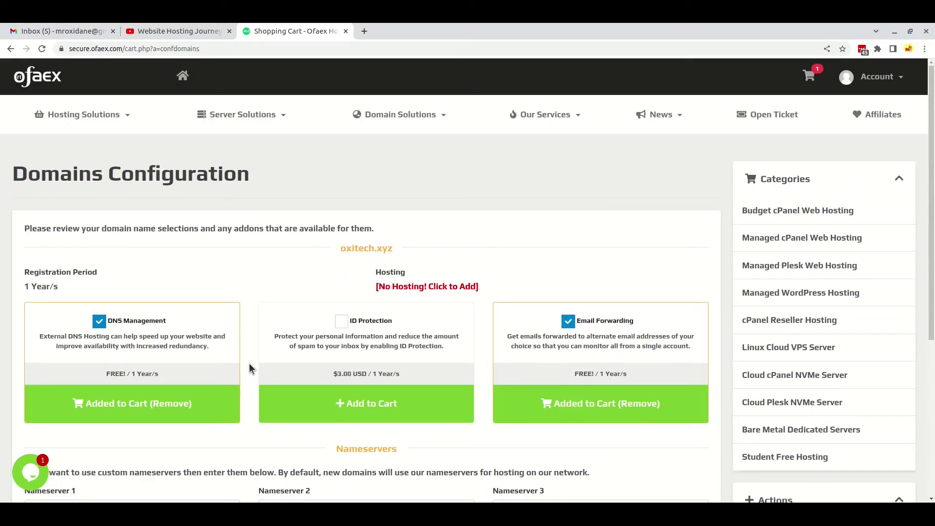
scroll(249, 363, down, 5)
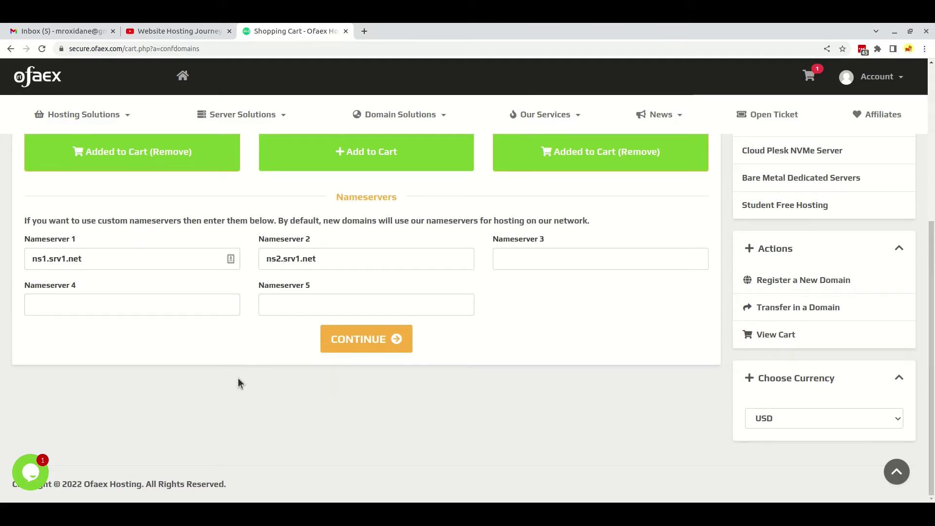
Continue to Review & Checkout and verify oxitech.xyz for 1 year at $1.25 USD.
click(366, 349)
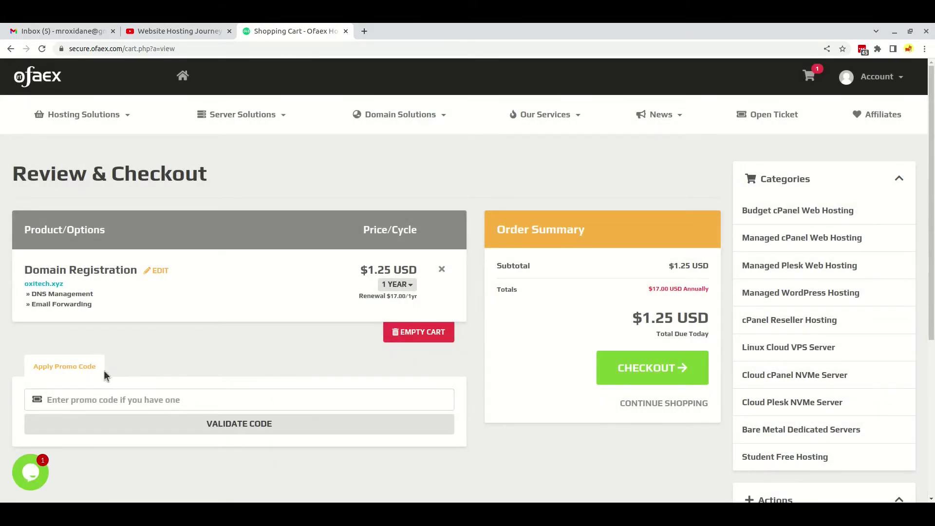
scroll(97, 387, down, 1)
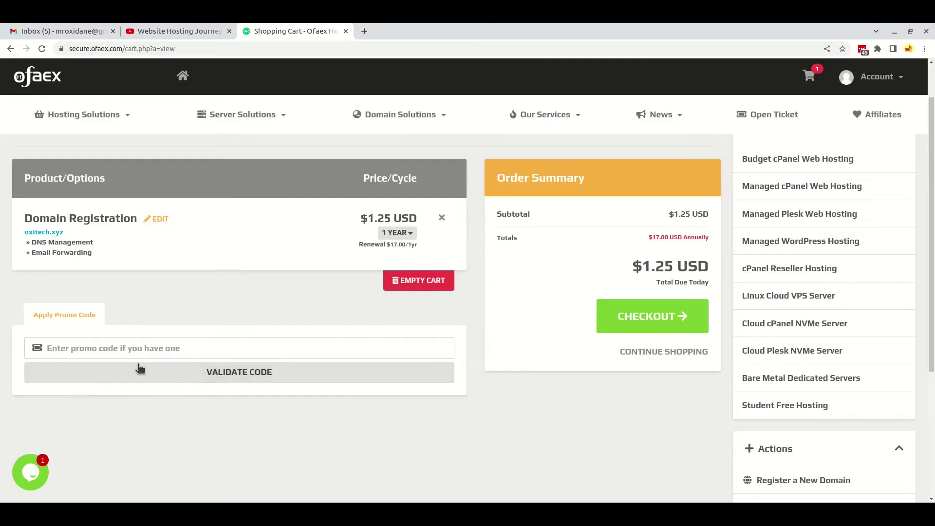
scroll(176, 407, up, 1)
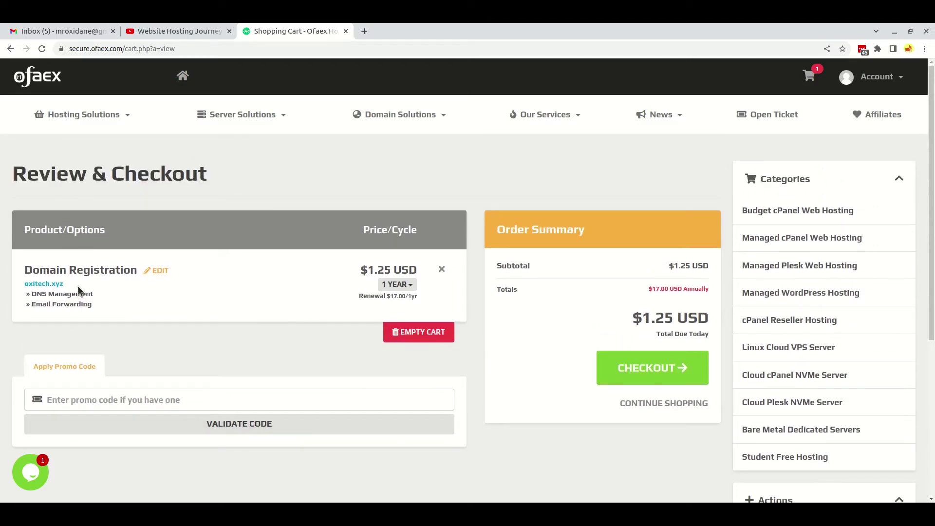
drag(65, 283, 21, 286)
click(303, 308)
drag(362, 270, 417, 270)
click(420, 288)
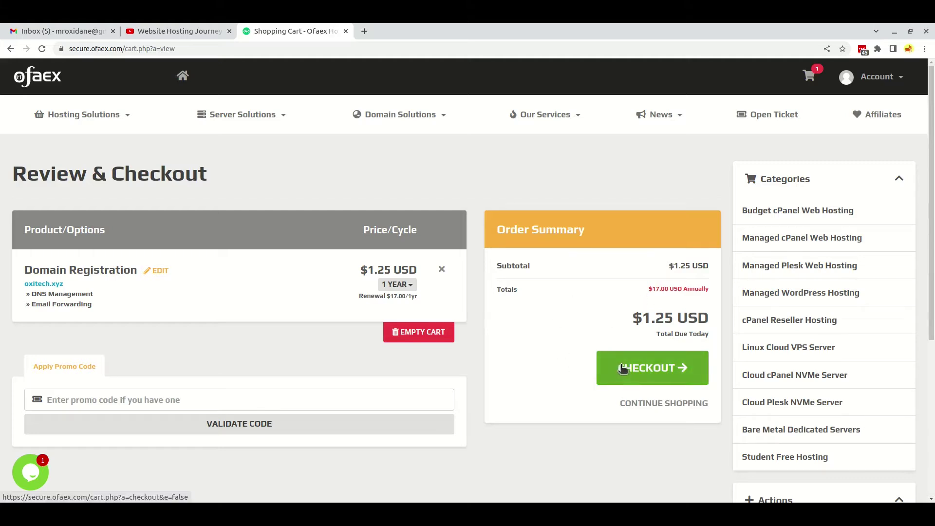
Open the Checkout form with $1.25 USD due and switch to the existing-customer login.
click(644, 376)
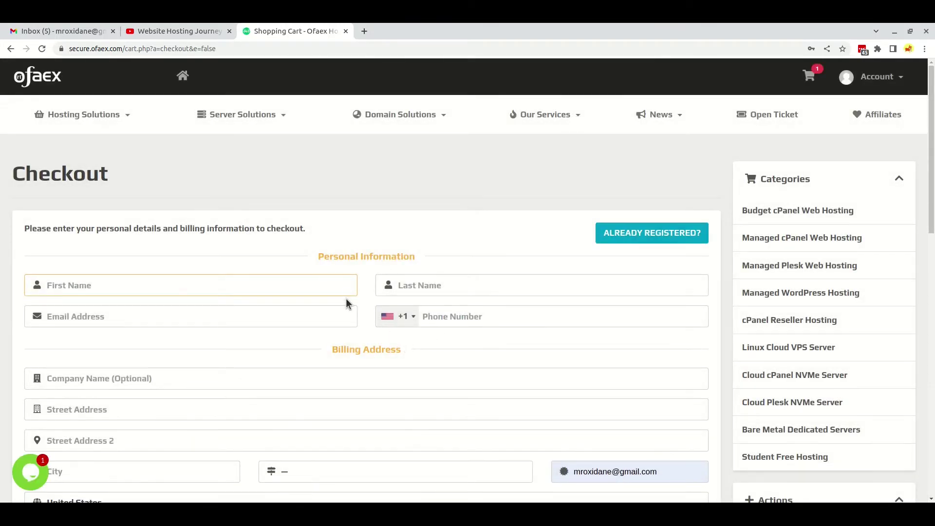
drag(317, 238, 24, 228)
click(375, 261)
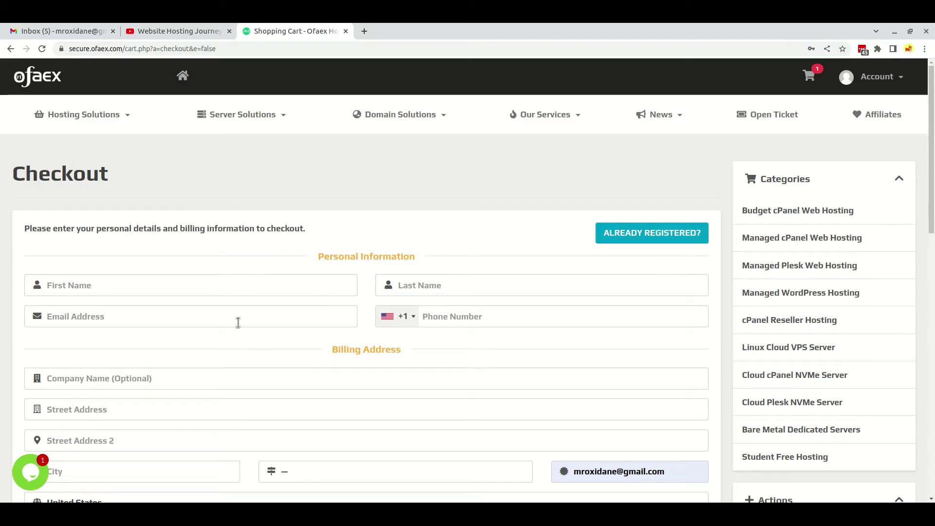
scroll(153, 336, down, 1)
scroll(154, 329, up, 1)
click(121, 290)
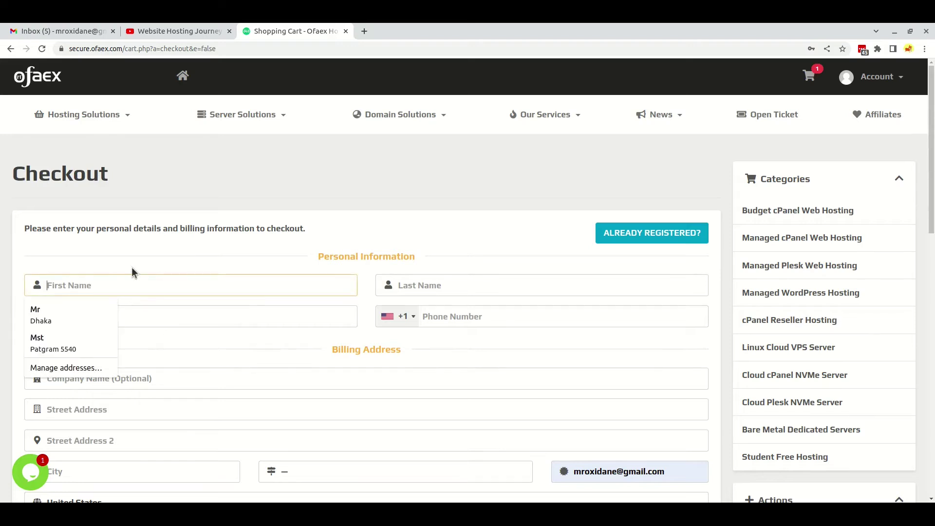
click(192, 272)
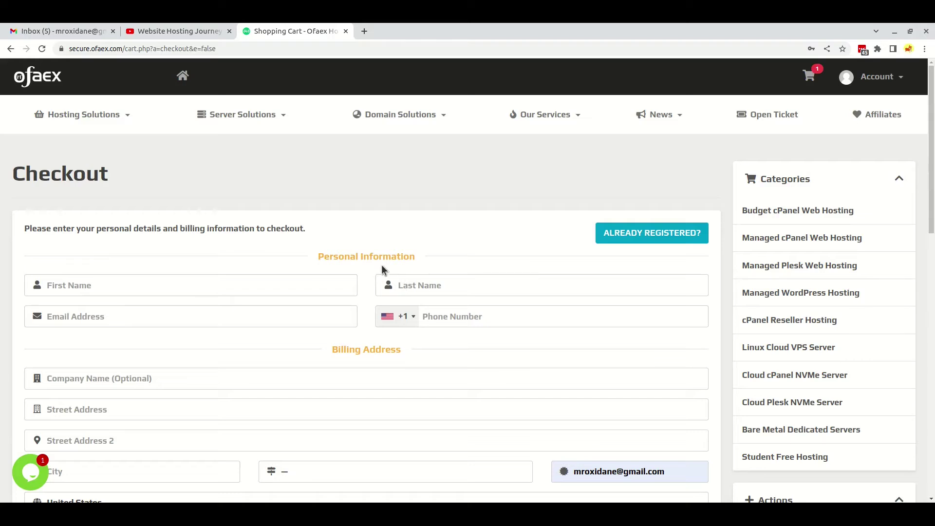
scroll(576, 276, down, 5)
scroll(574, 273, up, 5)
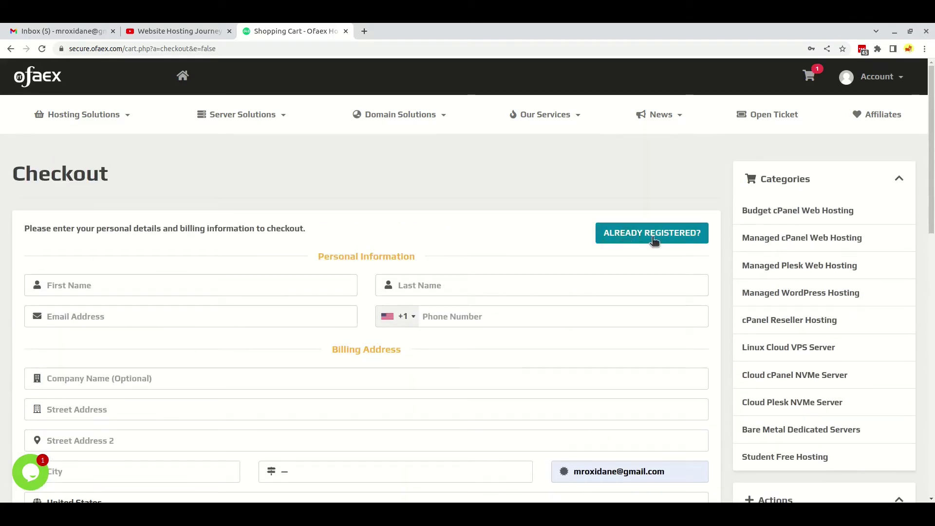
click(674, 234)
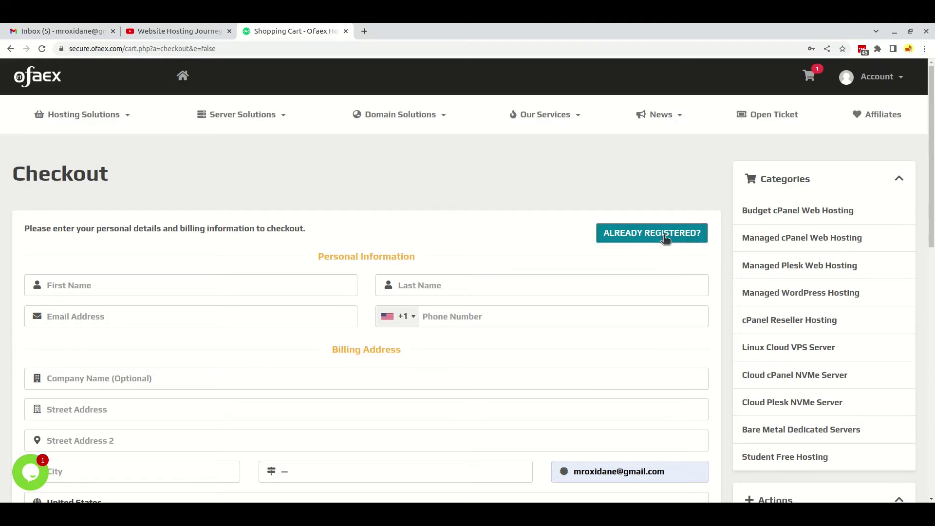
Log in to the existing customer account using the saved email and password.
click(198, 284)
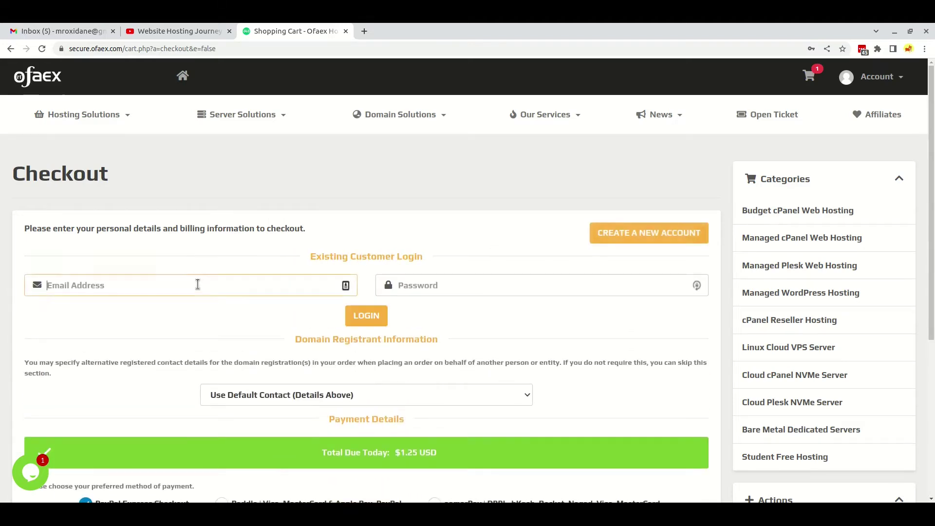
click(416, 287)
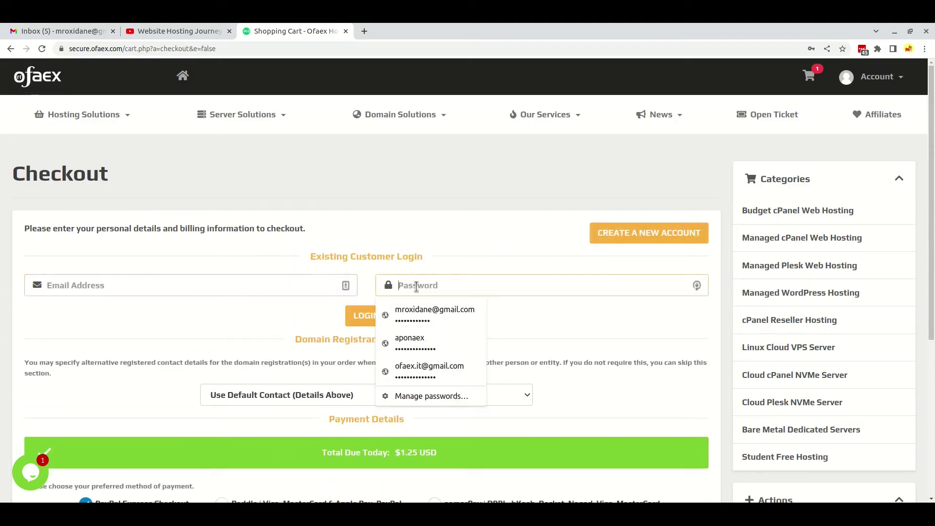
click(428, 311)
scroll(365, 290, down, 1)
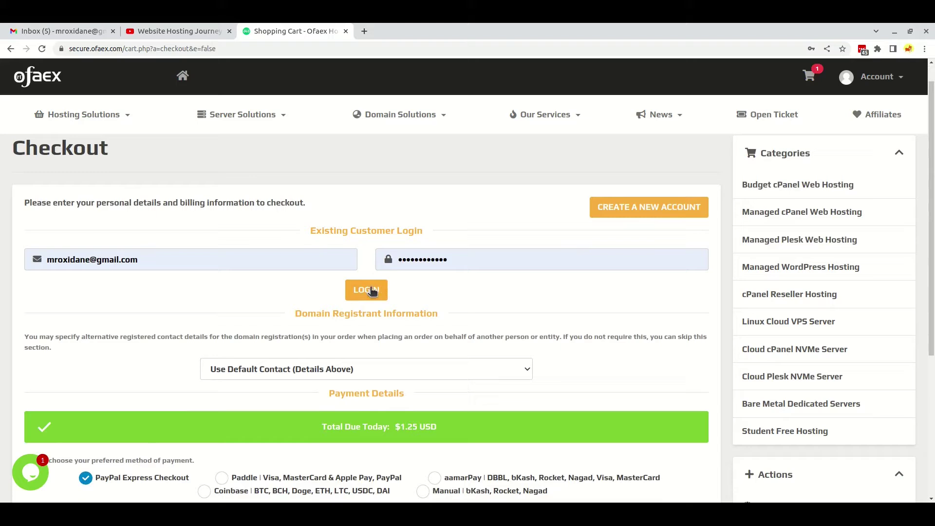
click(370, 290)
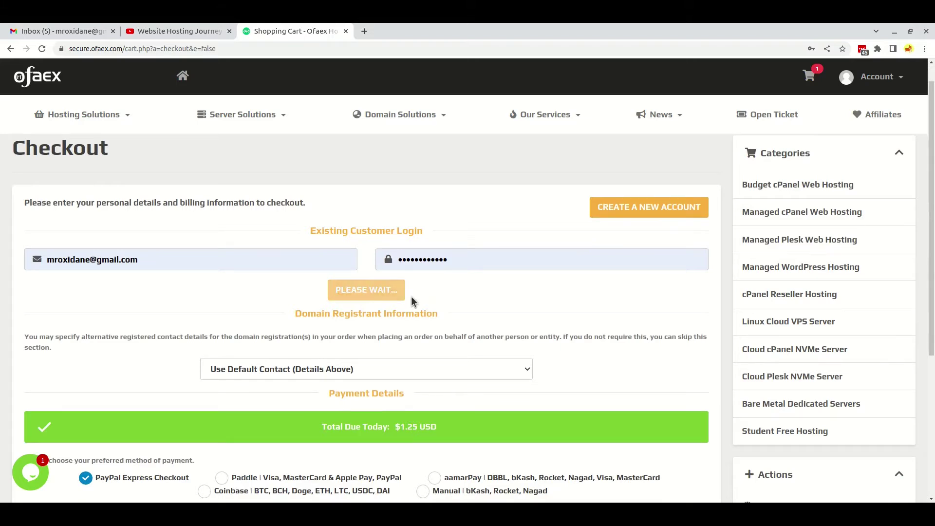
scroll(365, 292, up, 1)
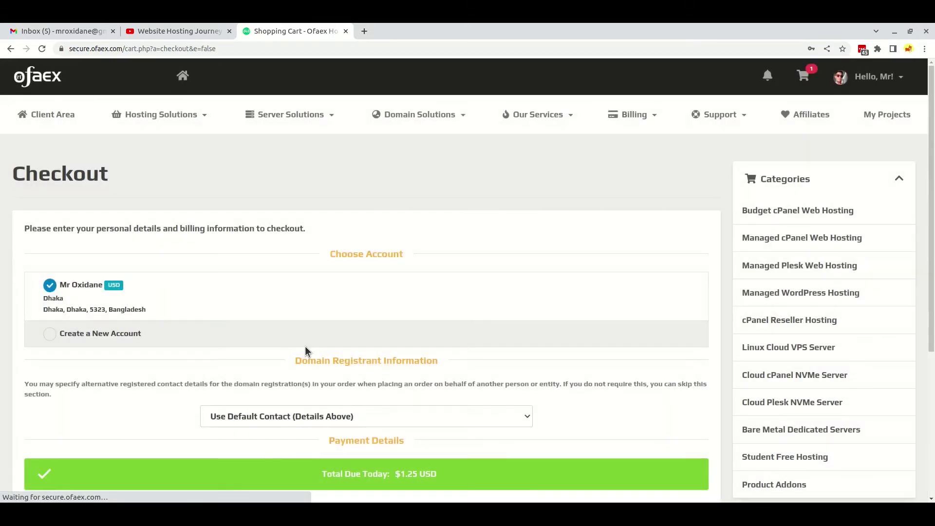
Choose Paddle payment, accept the Terms of Service, and place the order.
scroll(305, 346, down, 4)
scroll(306, 348, down, 2)
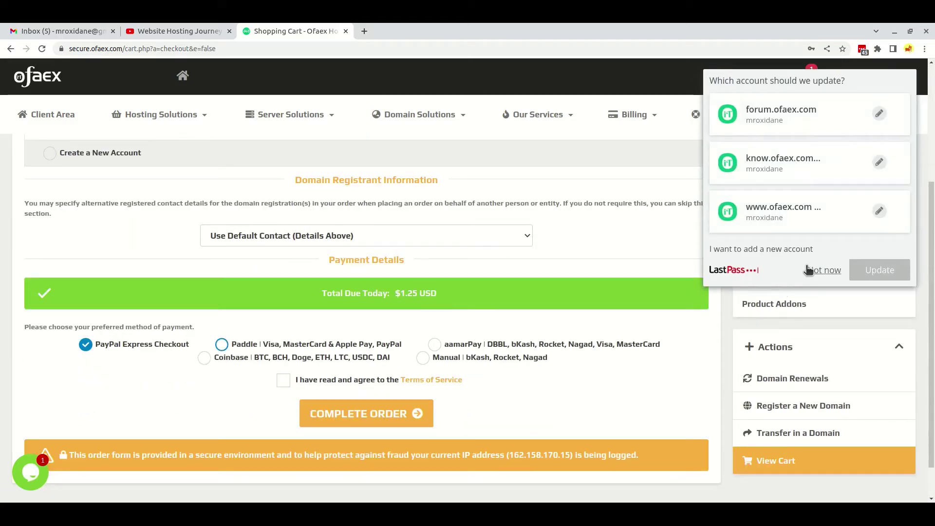
click(819, 268)
scroll(302, 302, down, 1)
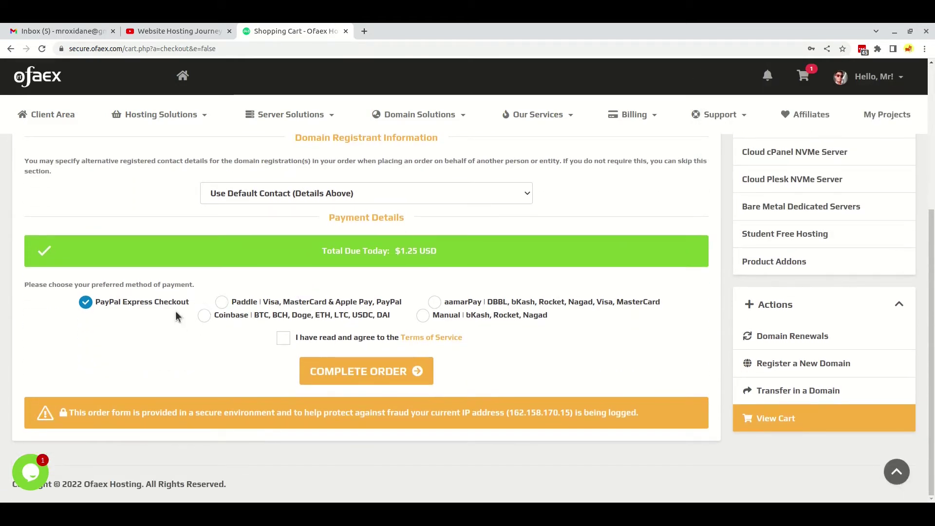
click(296, 303)
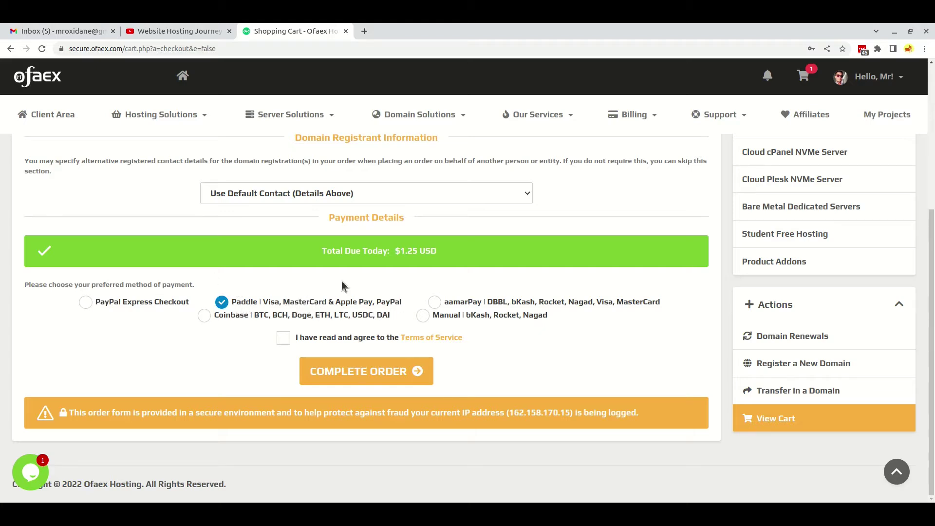
click(287, 339)
click(388, 368)
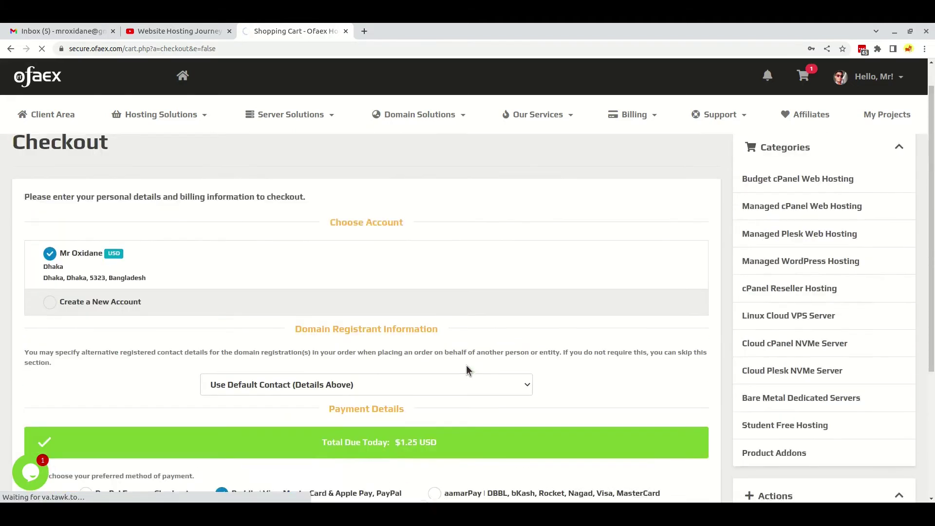
Review unpaid Invoice #3230 and launch Pay Now to open Paddle's $1.25 checkout.
scroll(462, 363, down, 4)
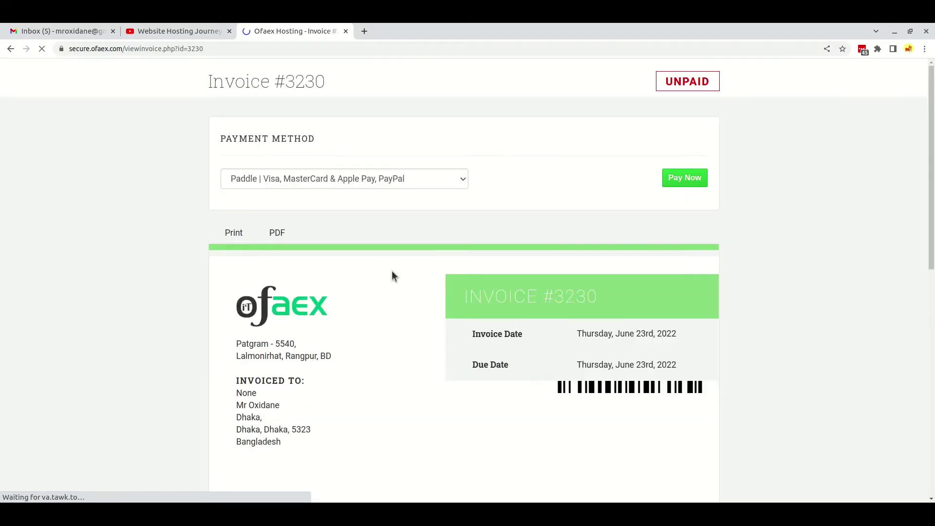
scroll(343, 287, down, 6)
scroll(344, 286, up, 5)
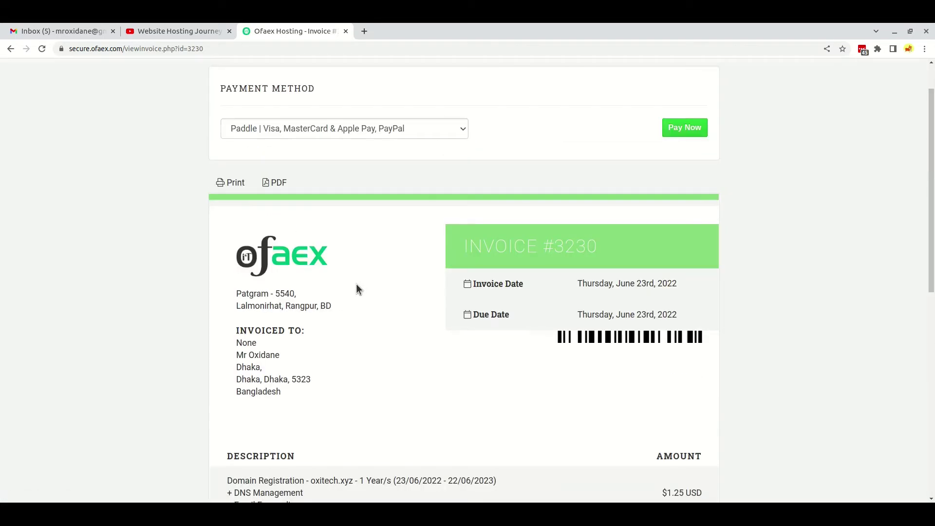
scroll(317, 248, up, 1)
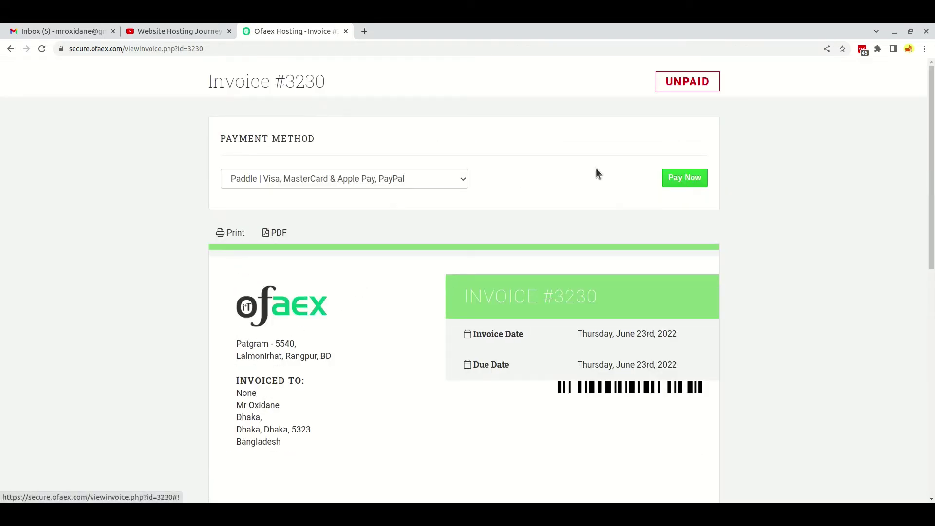
click(692, 181)
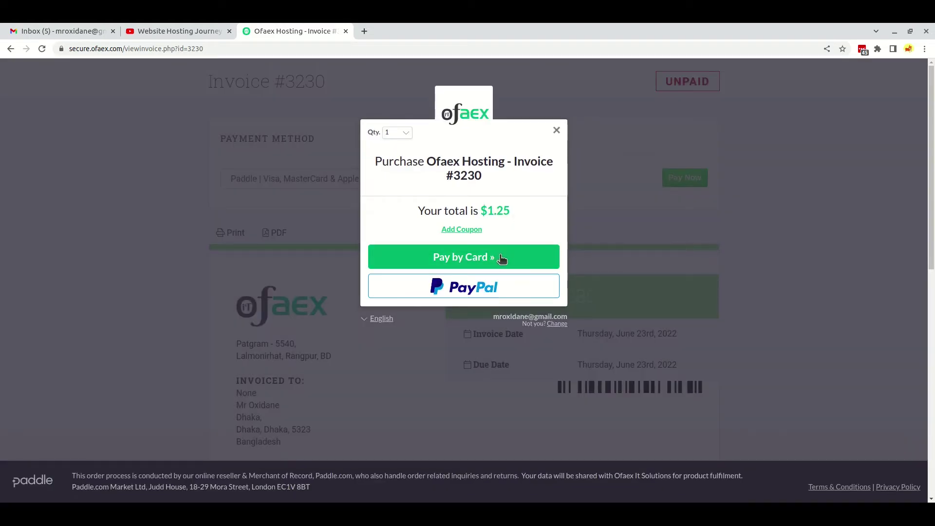
Abandon Paddle's card form and set Invoice #3230's payment method to PayPal Express Checkout.
click(487, 256)
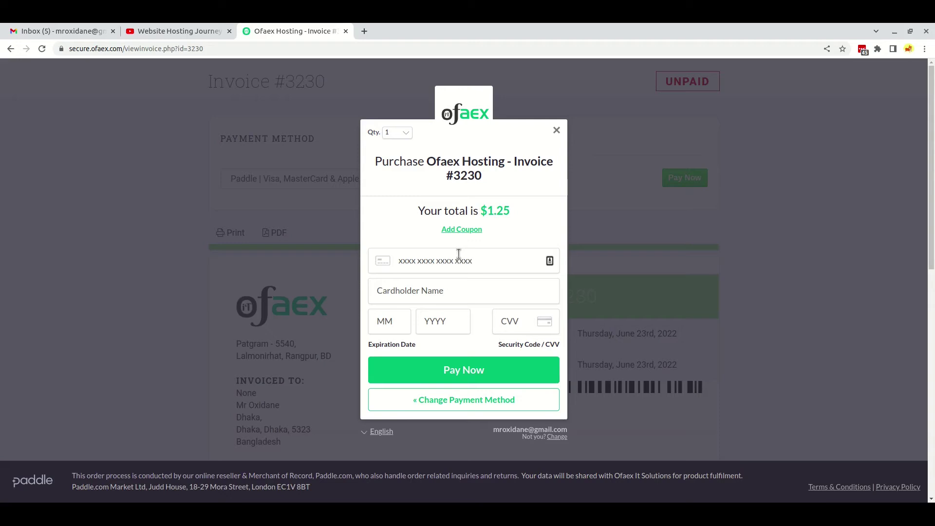
click(428, 260)
click(428, 287)
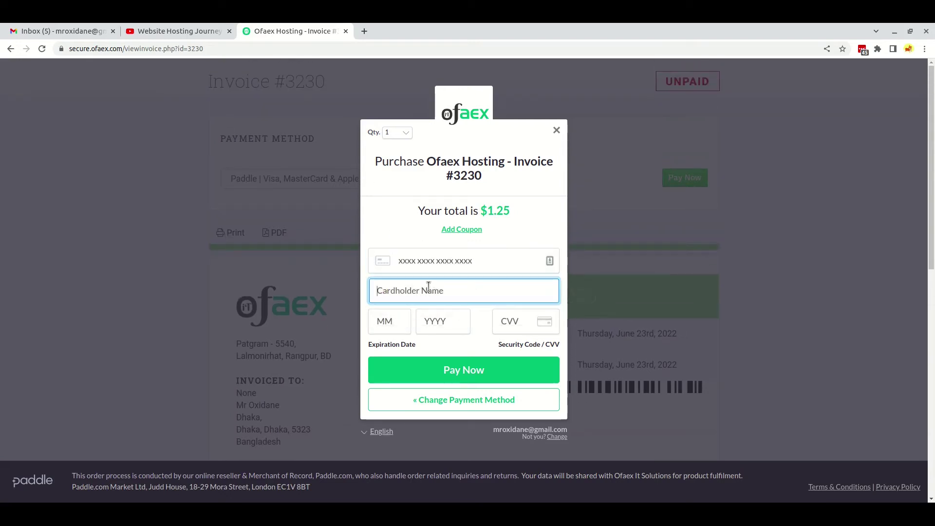
click(436, 321)
click(515, 300)
click(509, 243)
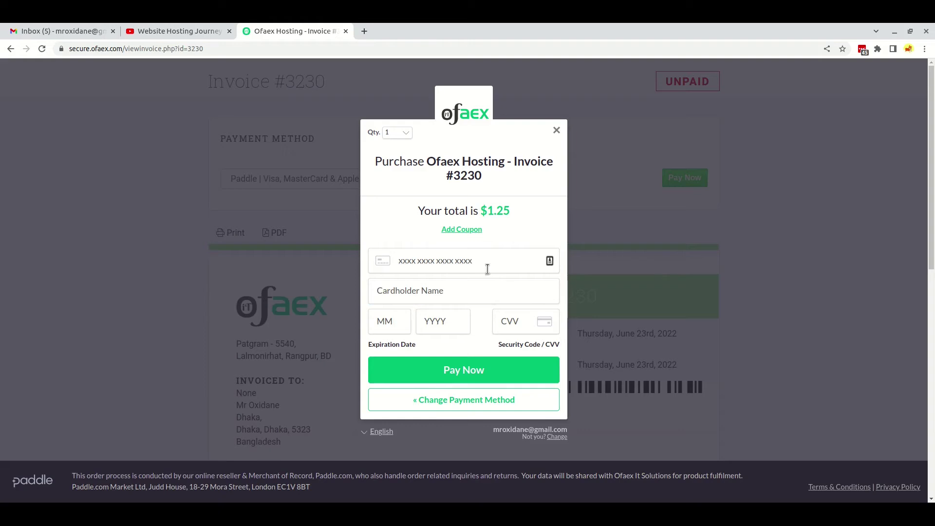
click(556, 130)
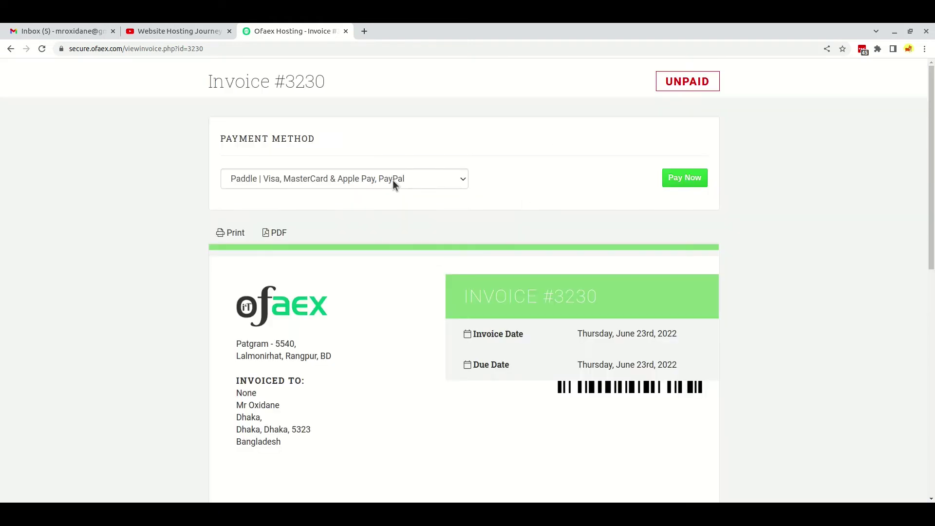
click(408, 180)
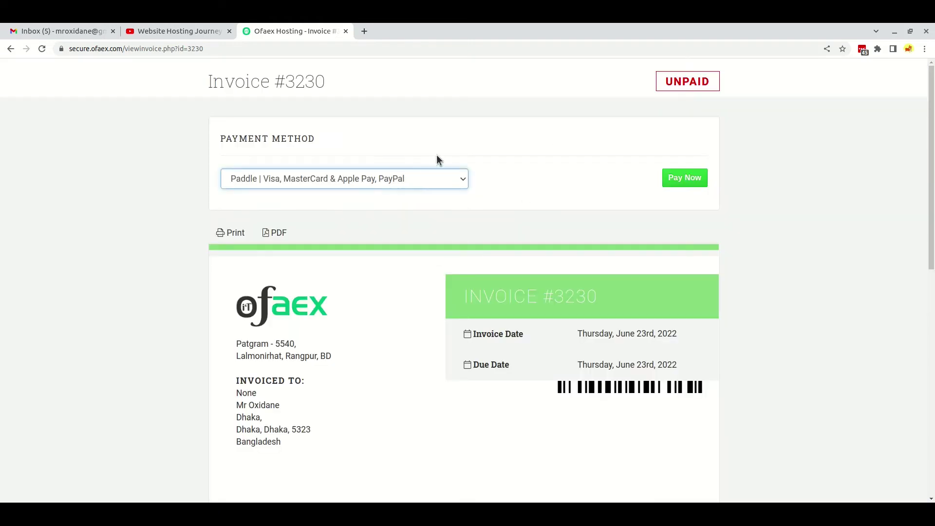
click(378, 199)
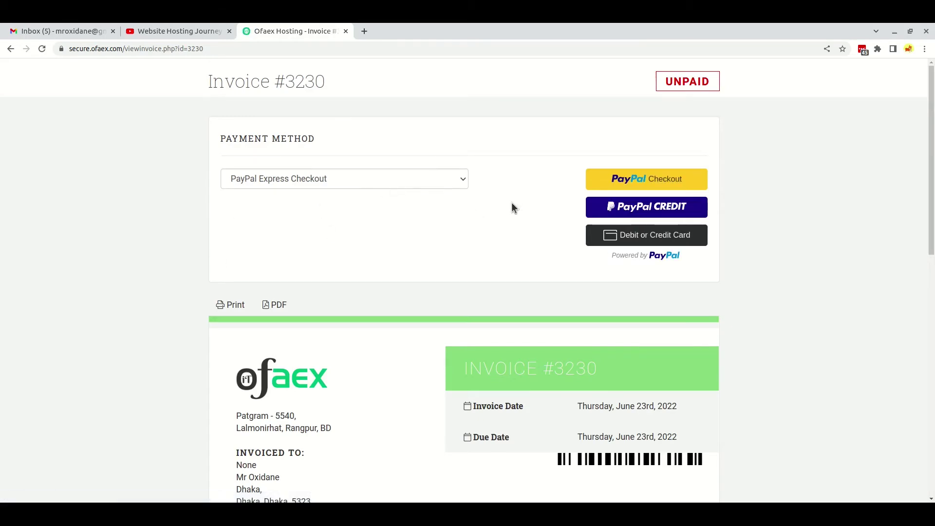
Pay Invoice #3230 through PayPal Checkout, continuing via the overlay to finish payment.
click(696, 184)
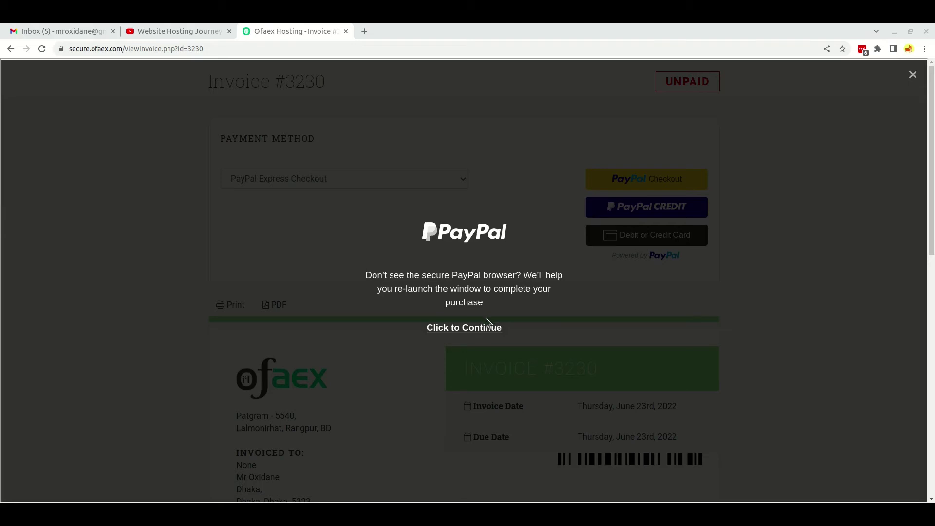
click(486, 319)
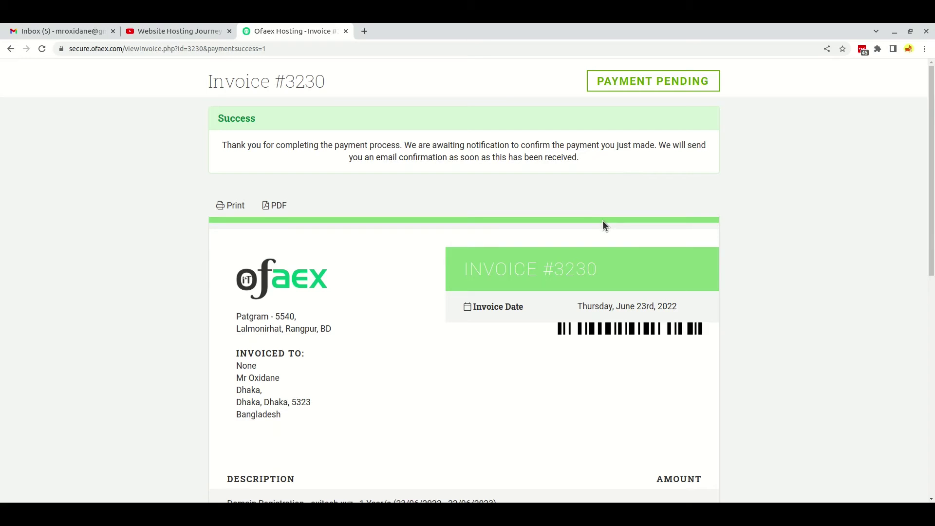
Refresh the paid oxitech.xyz invoice, scroll to its bottom, and go back to the Client Area.
scroll(594, 224, down, 7)
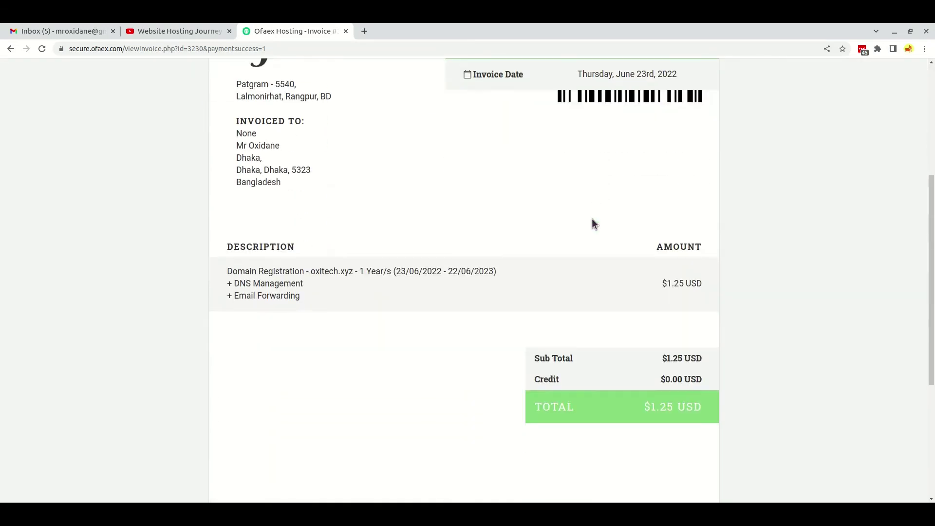
scroll(650, 211, down, 1)
scroll(520, 169, up, 9)
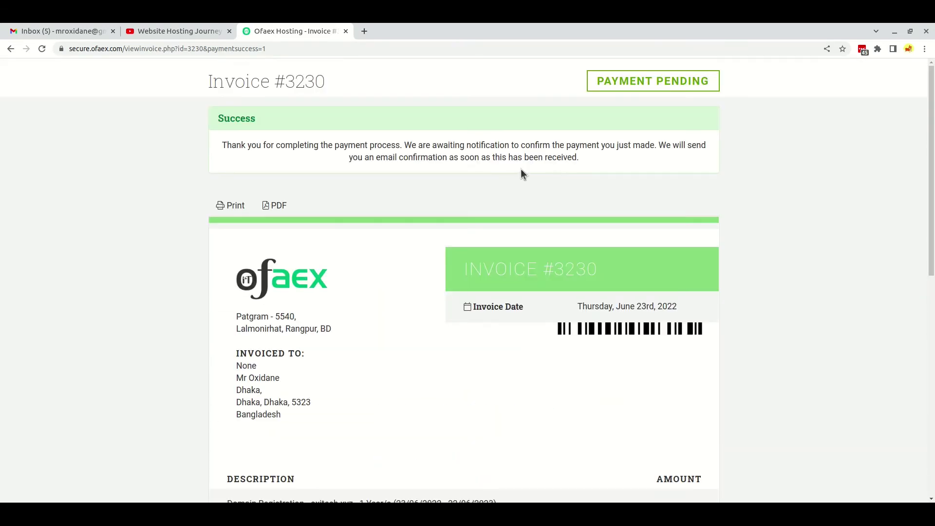
key(F5)
drag(929, 171, 925, 403)
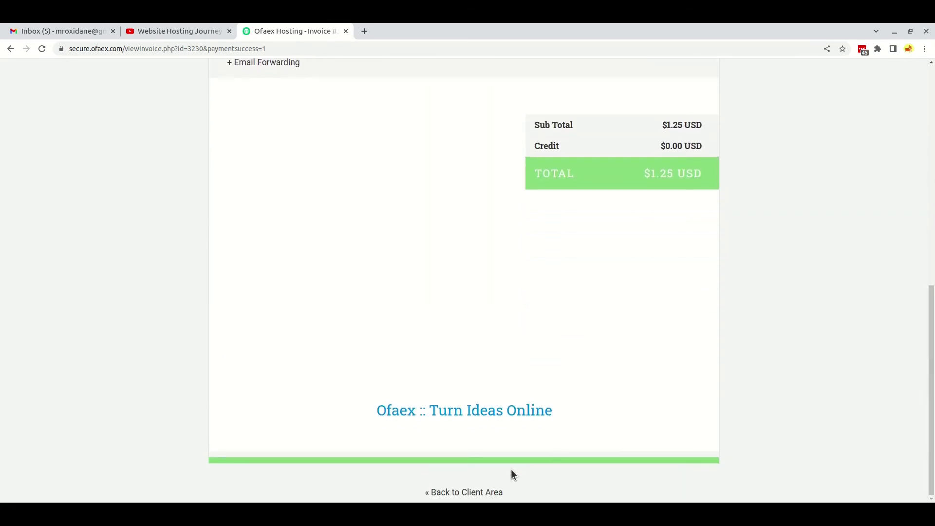
click(485, 491)
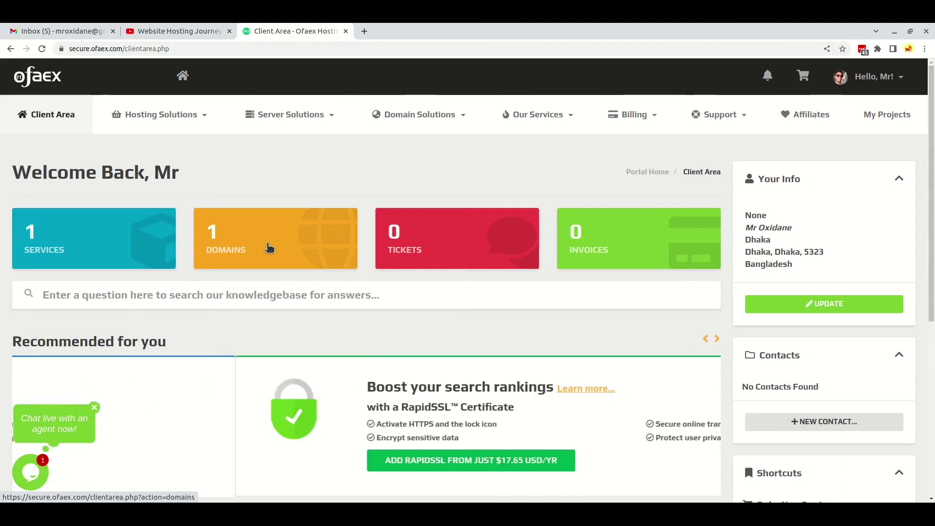
Open My Domains to see oxitech.xyz Active with auto-renew, next due June 23rd, 2023.
click(276, 258)
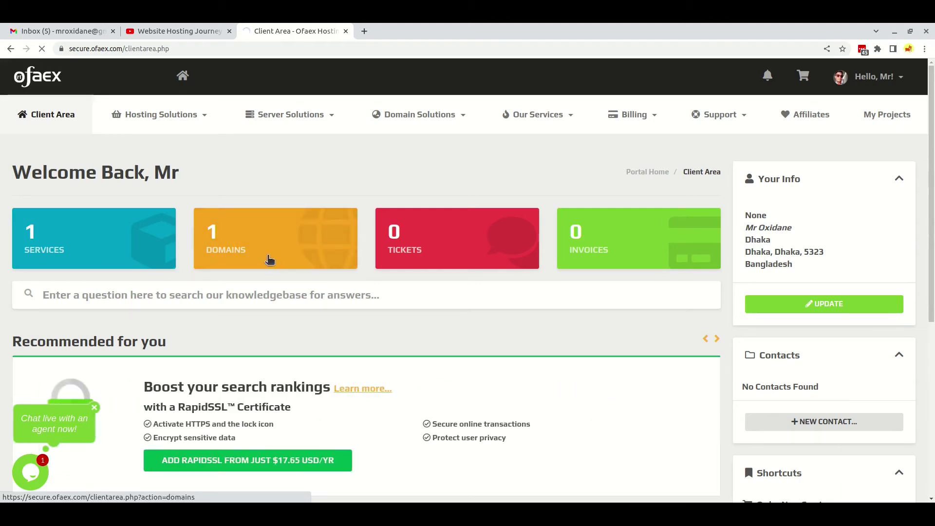
click(269, 260)
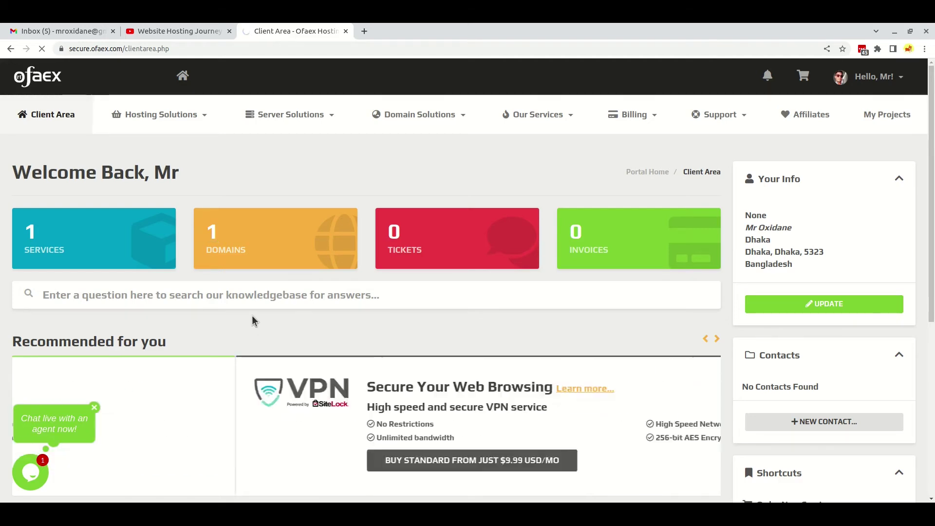
scroll(244, 319, down, 2)
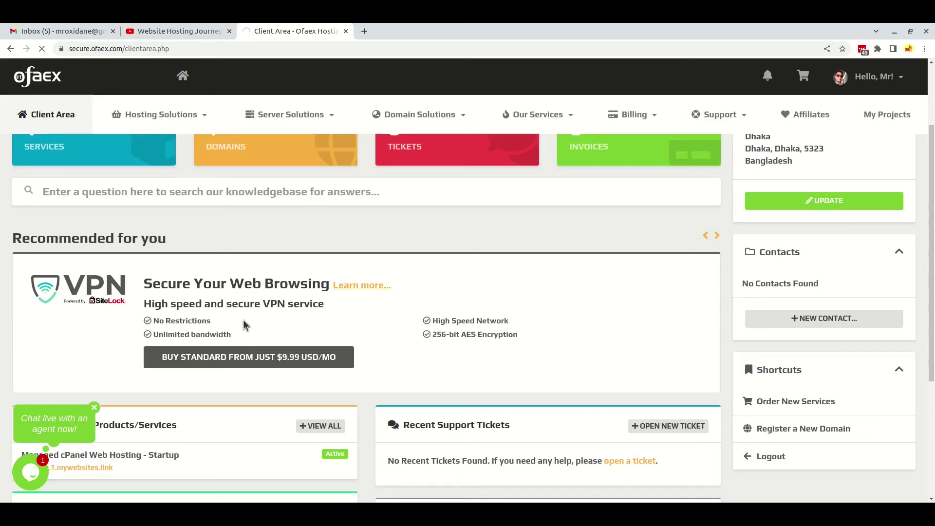
scroll(244, 320, up, 2)
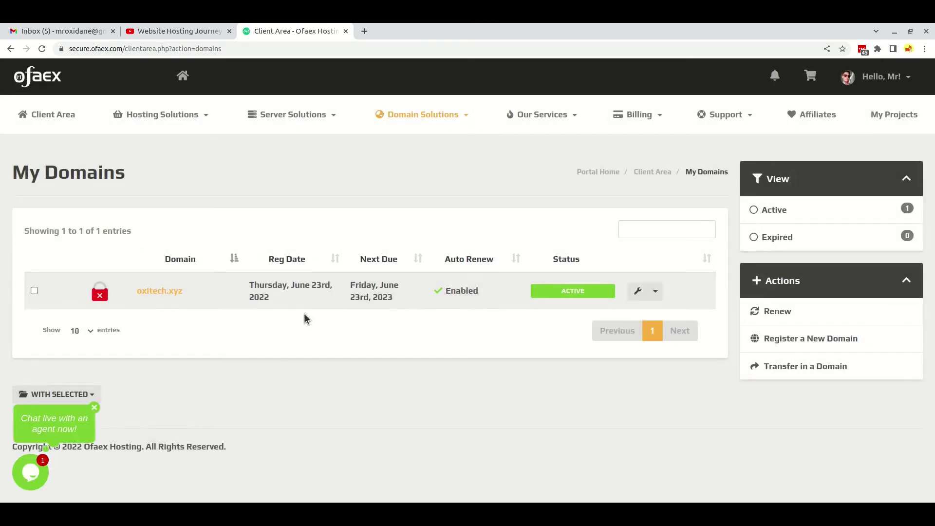
Open the oxitech.xyz management overview and close the 'Chat live with an agent' bubble.
click(216, 292)
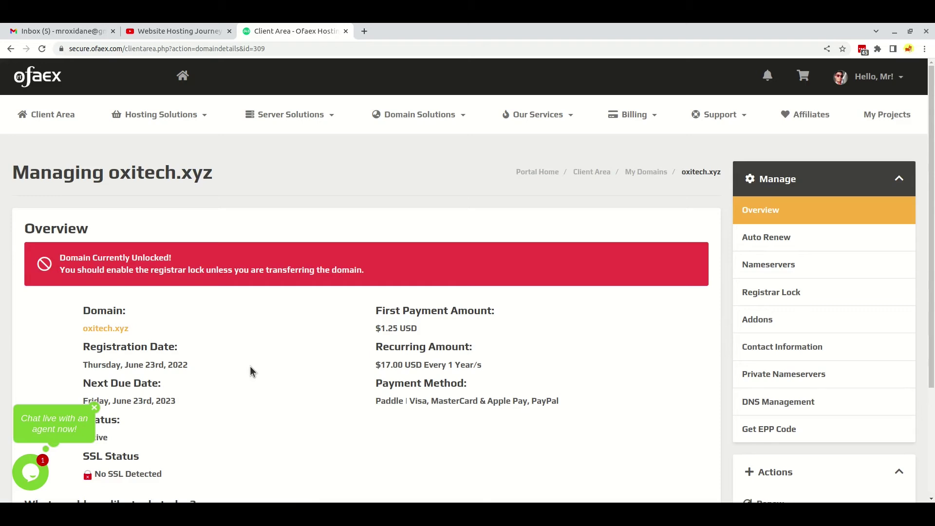
click(95, 407)
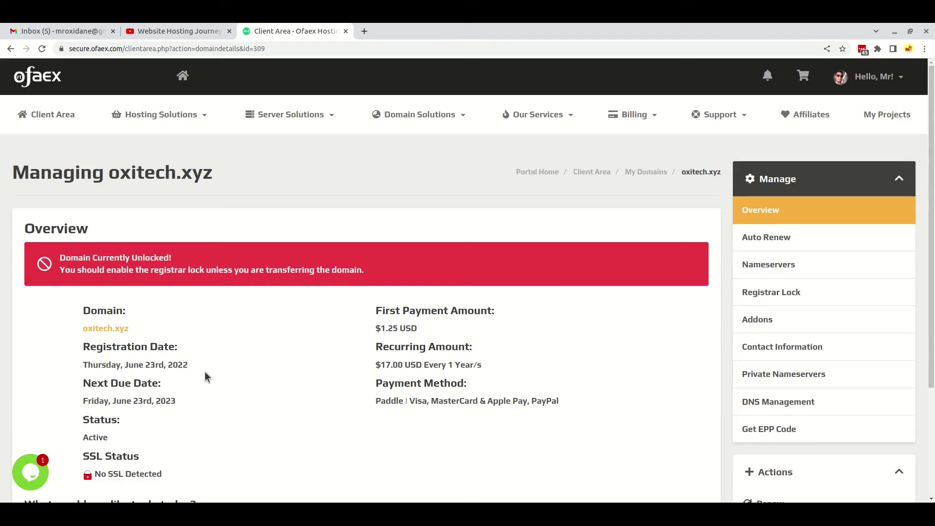
Enable and confirm the Registrar Lock for oxitech.xyz, then return to its Overview.
click(821, 295)
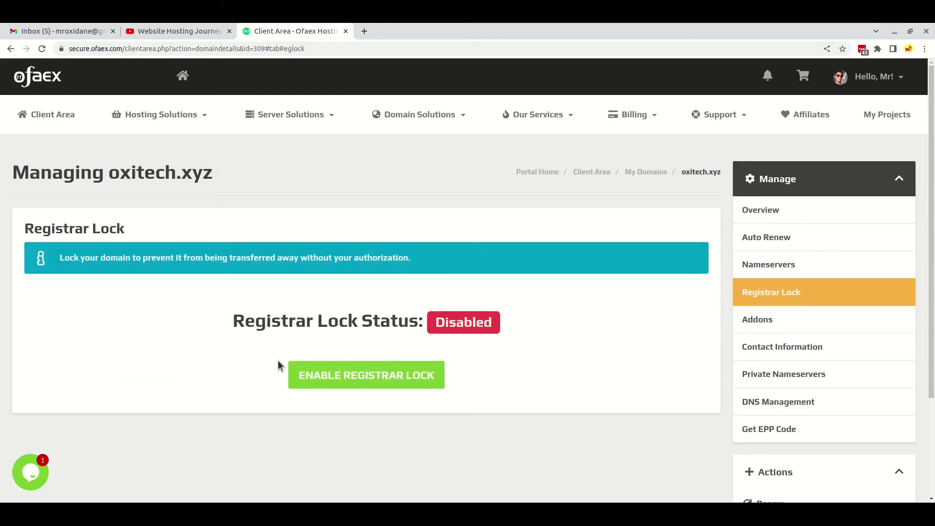
click(437, 379)
click(321, 384)
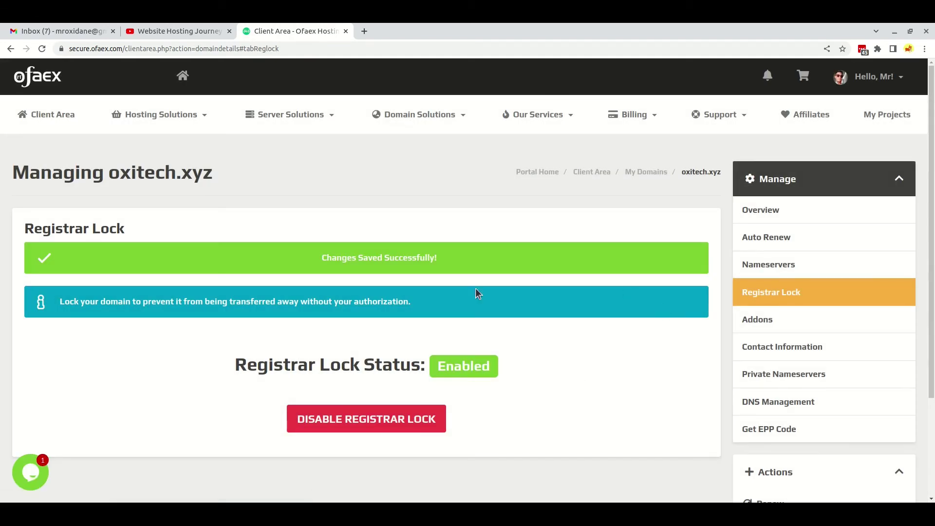
click(833, 209)
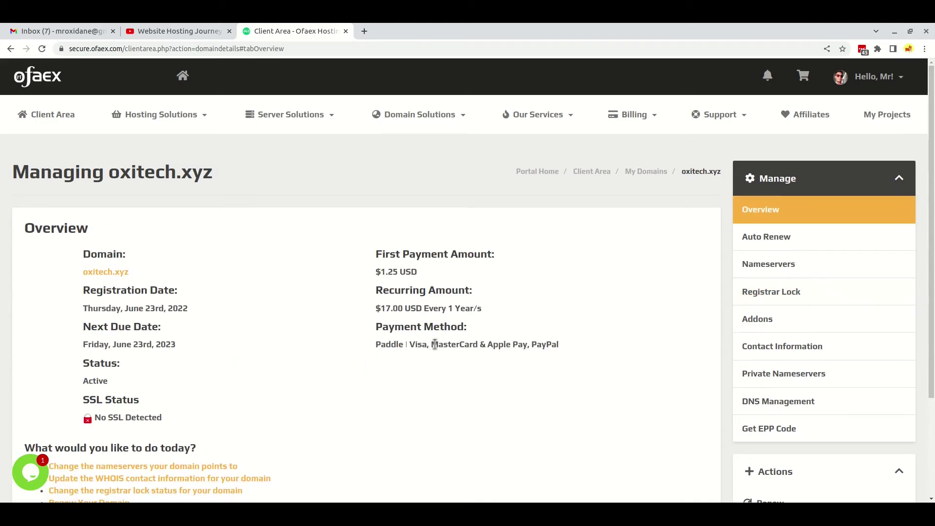
scroll(429, 348, down, 2)
scroll(433, 342, up, 2)
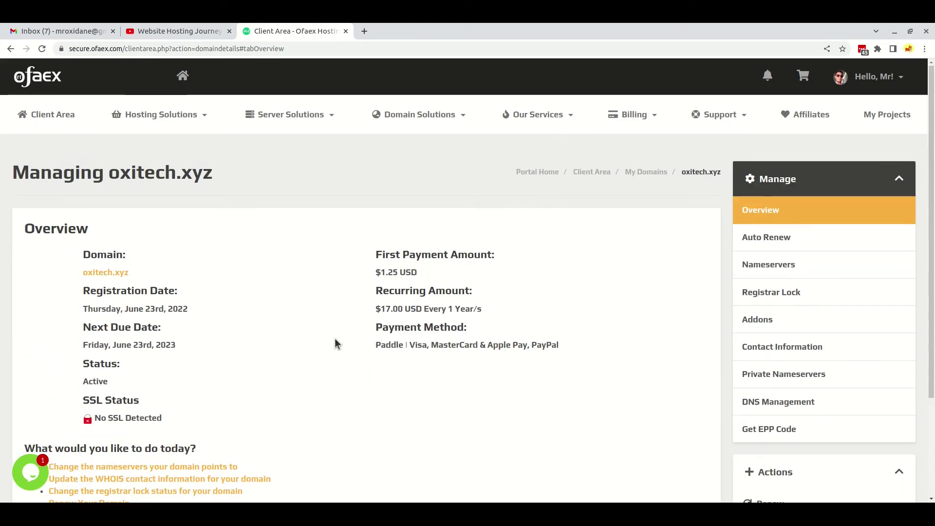
Review oxitech.xyz's nameservers ns1.srv1.net and ns2.srv1.net and switch to custom nameservers.
scroll(333, 340, down, 1)
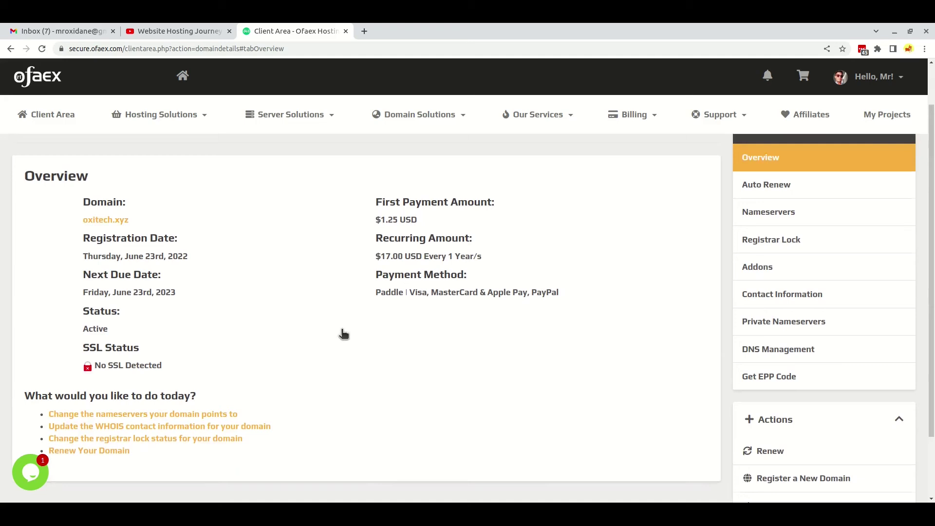
scroll(343, 334, up, 1)
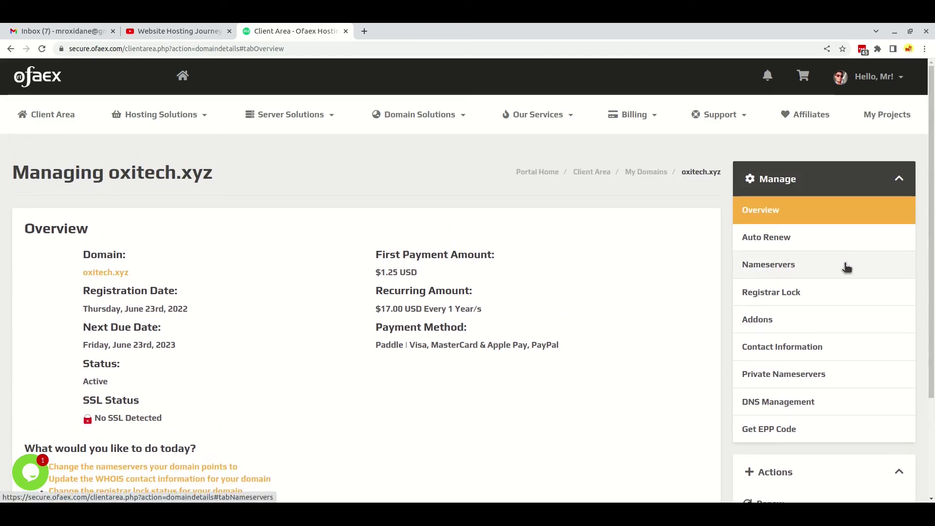
click(818, 270)
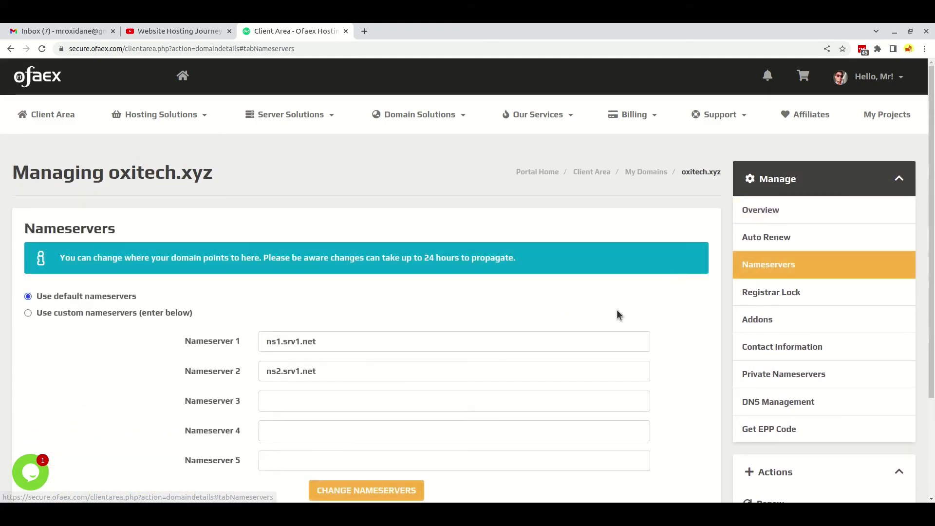
scroll(431, 338, down, 1)
drag(384, 292, 210, 298)
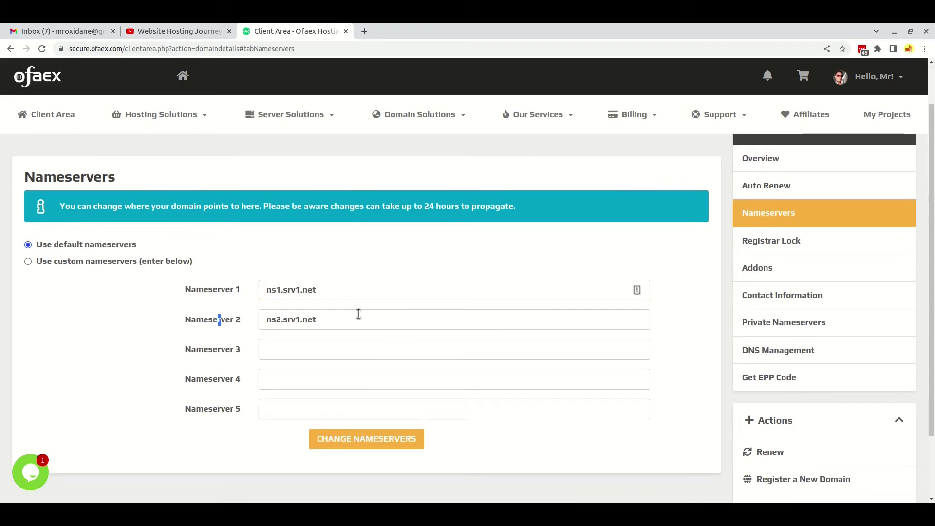
drag(359, 315, 197, 327)
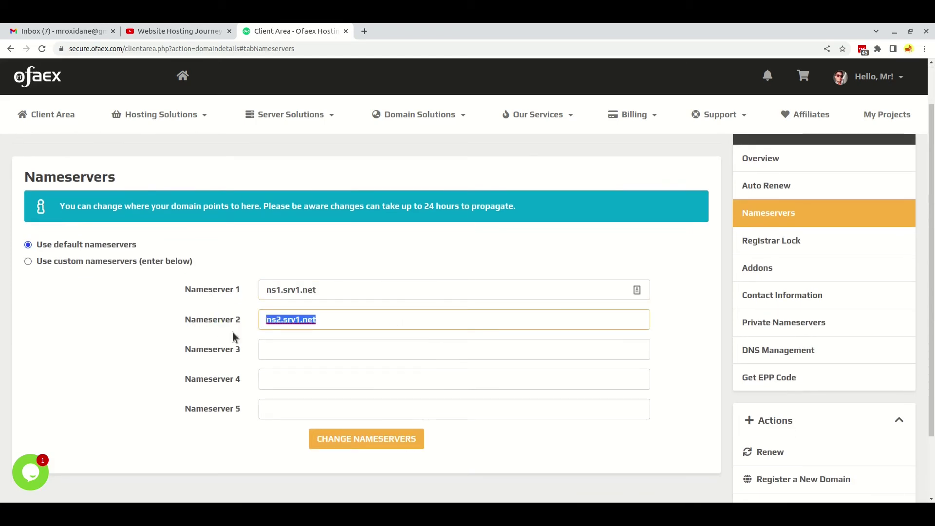
click(131, 263)
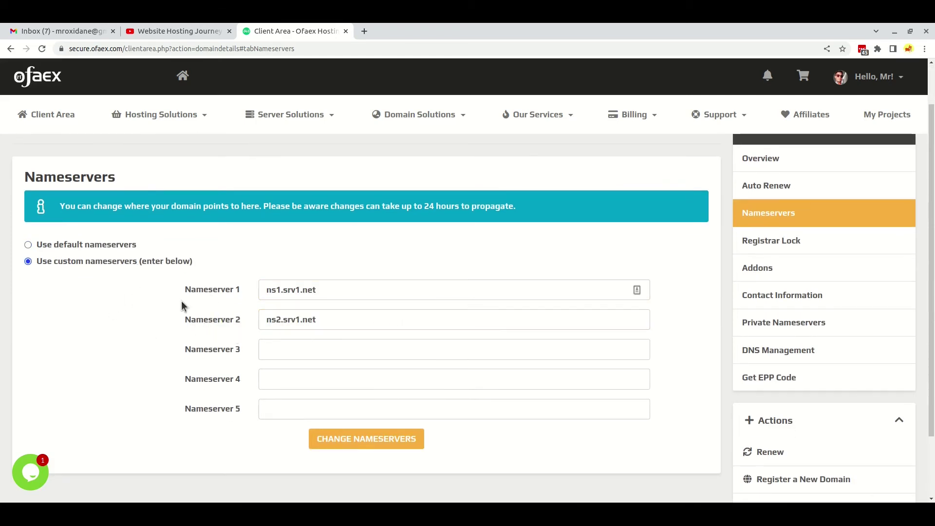
scroll(671, 304, up, 1)
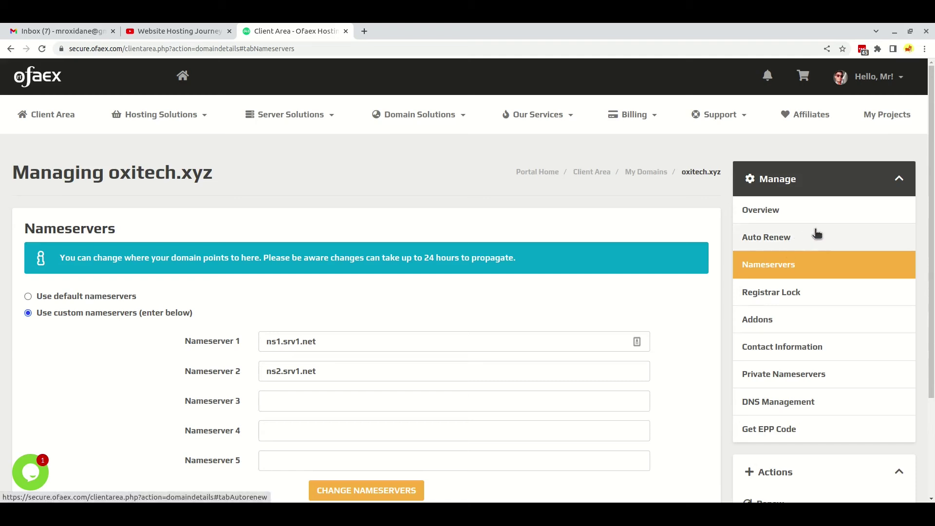
Open Auto Renew settings for oxitech.xyz and disable automatic renewal.
click(805, 237)
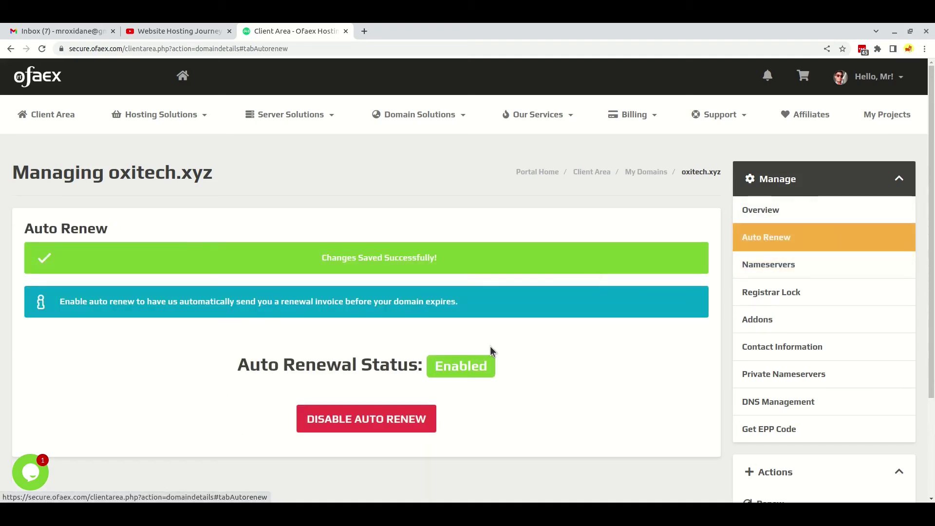
double_click(319, 365)
click(319, 365)
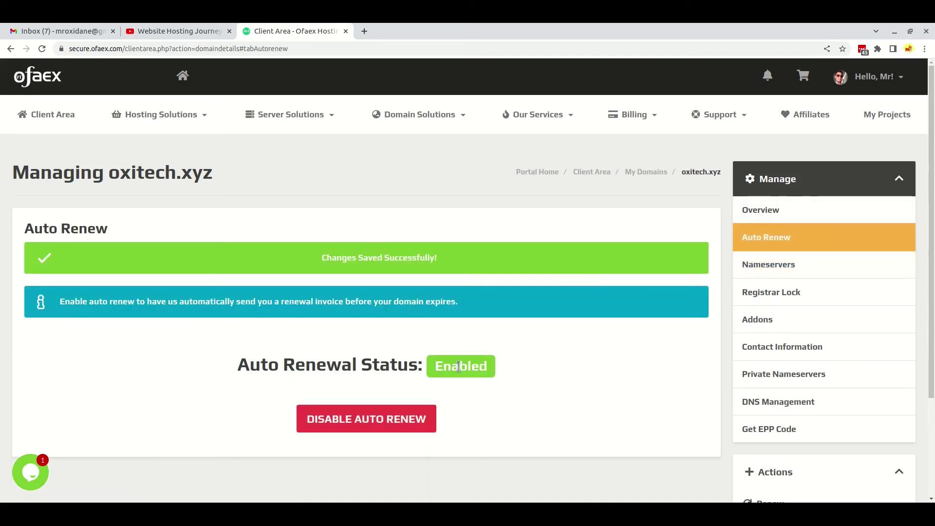
click(409, 425)
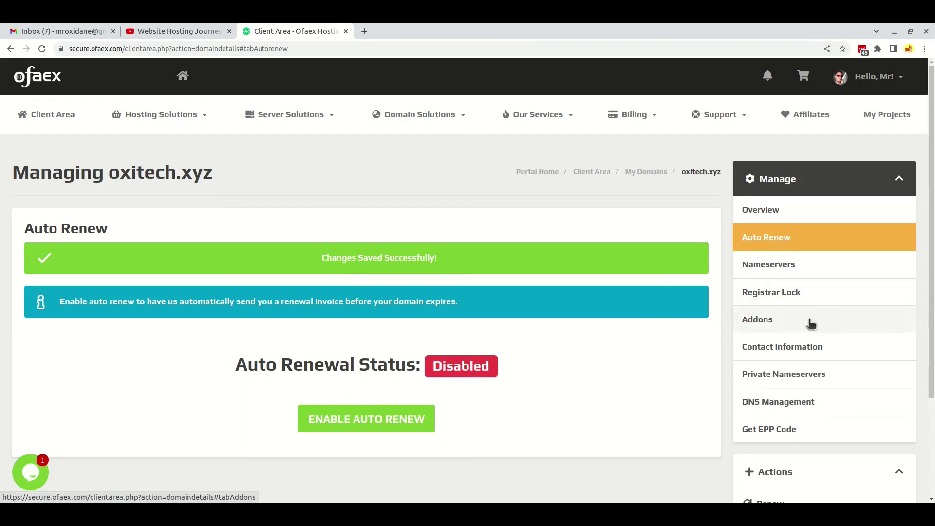
Open the domain's Addons page and look at the ID Protection addon.
click(811, 325)
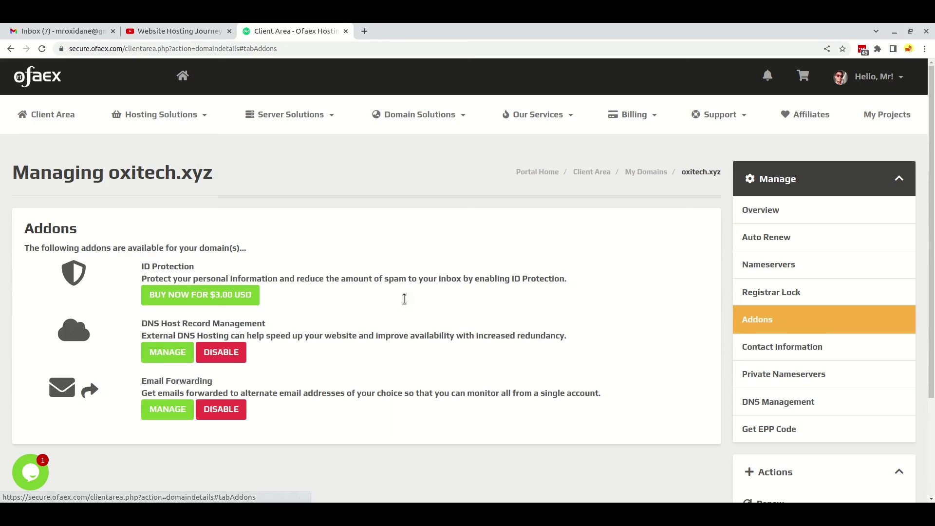
triple_click(177, 270)
click(191, 278)
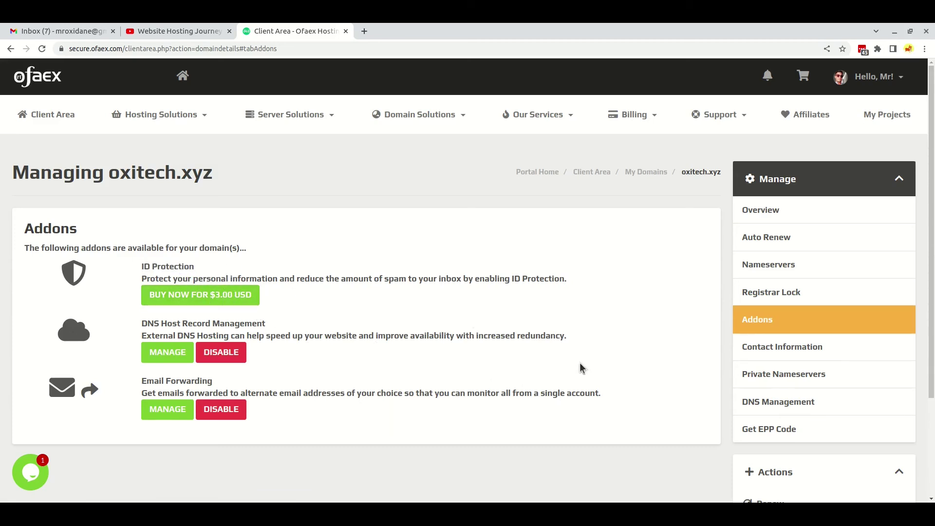
Open Contact Information and scroll through the registrant and administrative contact details.
click(784, 354)
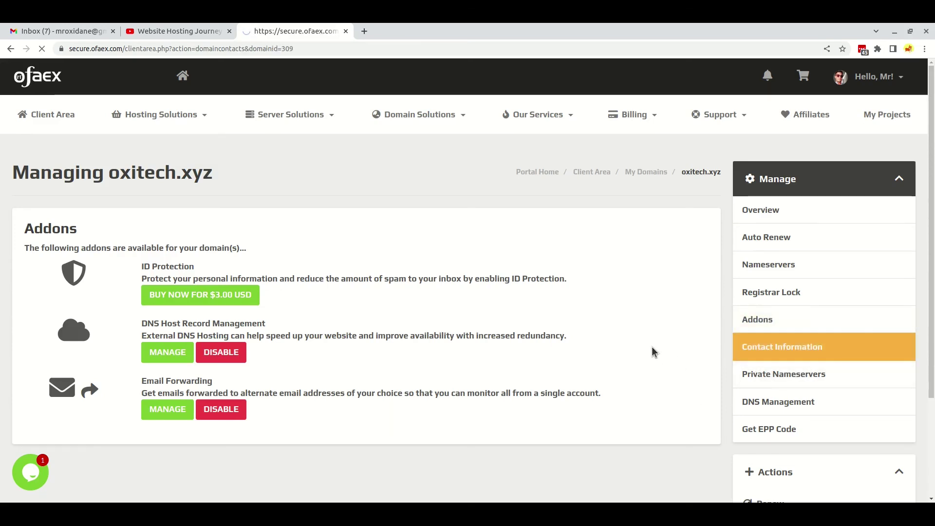
scroll(468, 369, down, 7)
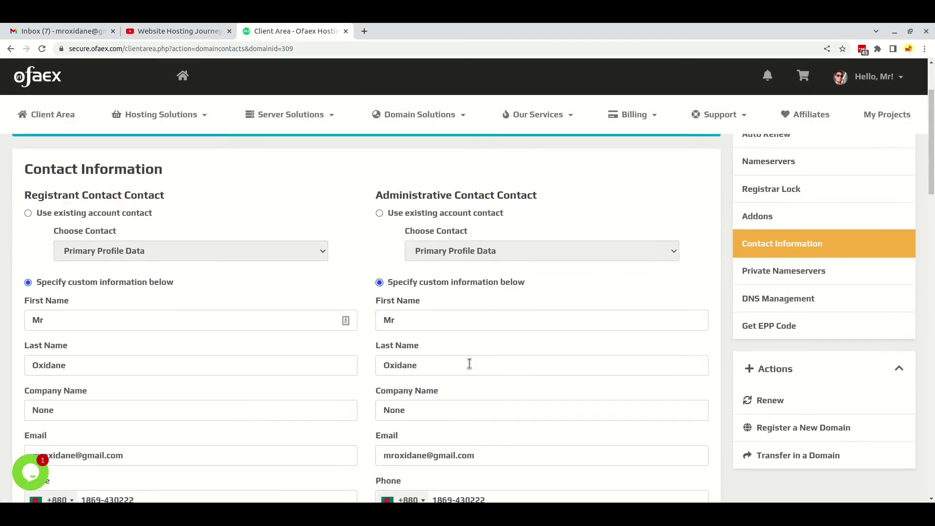
scroll(469, 363, down, 18)
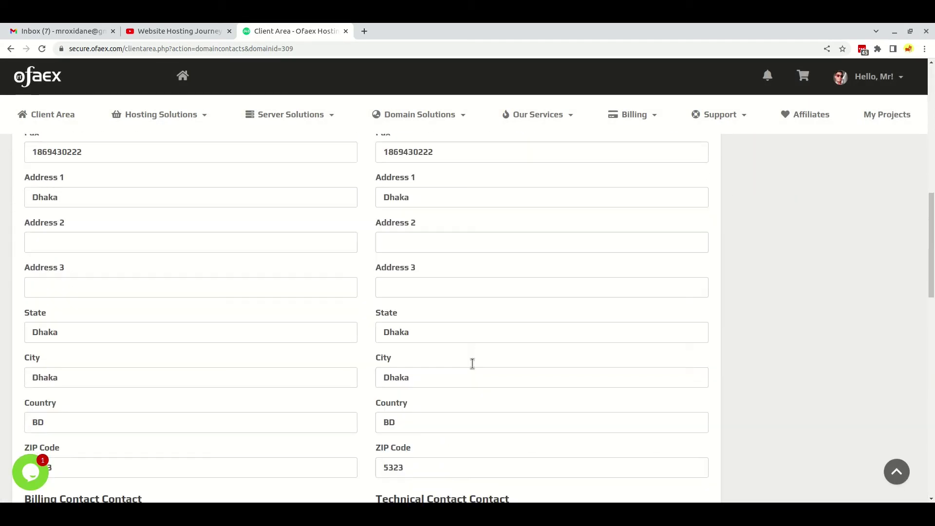
scroll(917, 432, up, 20)
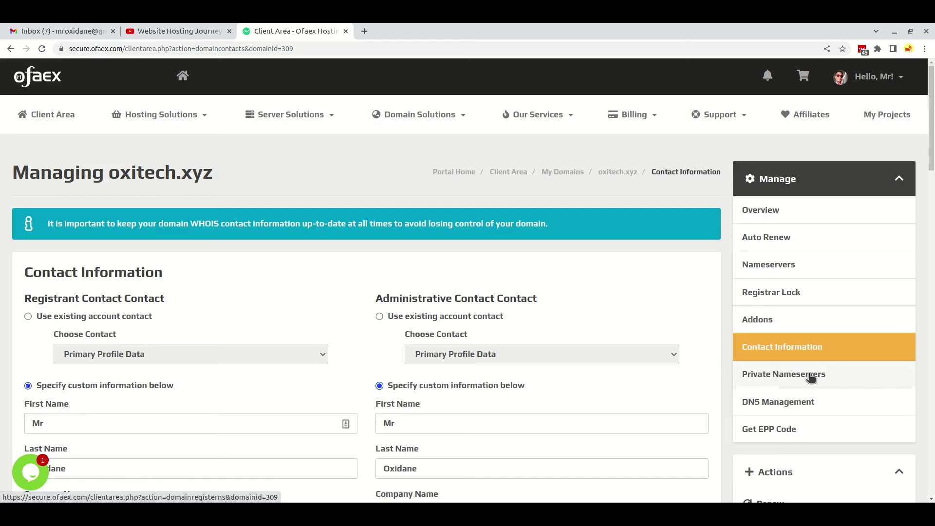
Open Private Nameservers and click into the Nameserver and IP address fields, leaving them empty.
click(841, 377)
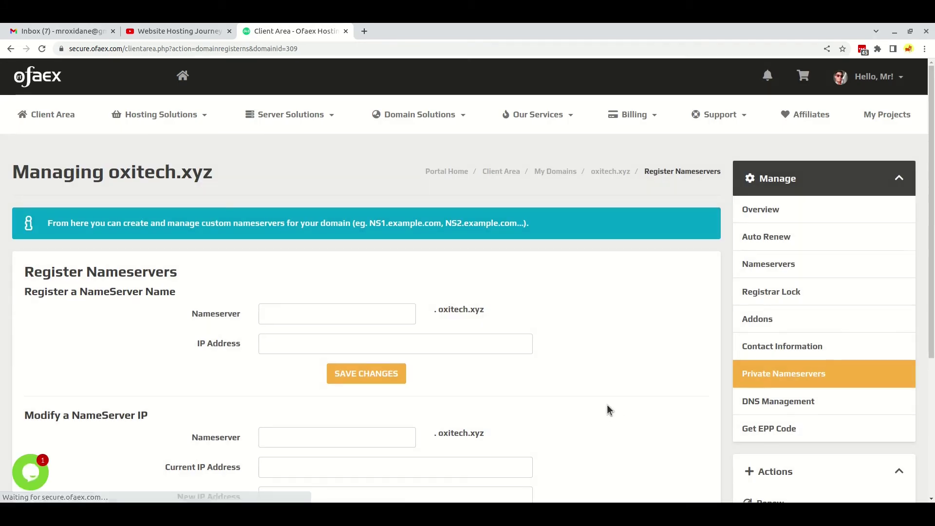
scroll(607, 404, down, 2)
scroll(606, 403, down, 2)
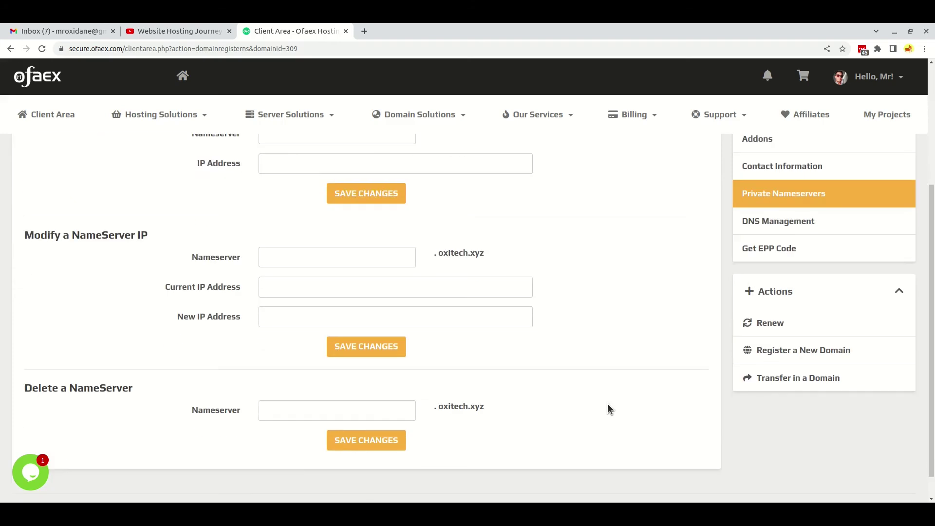
scroll(609, 401, up, 4)
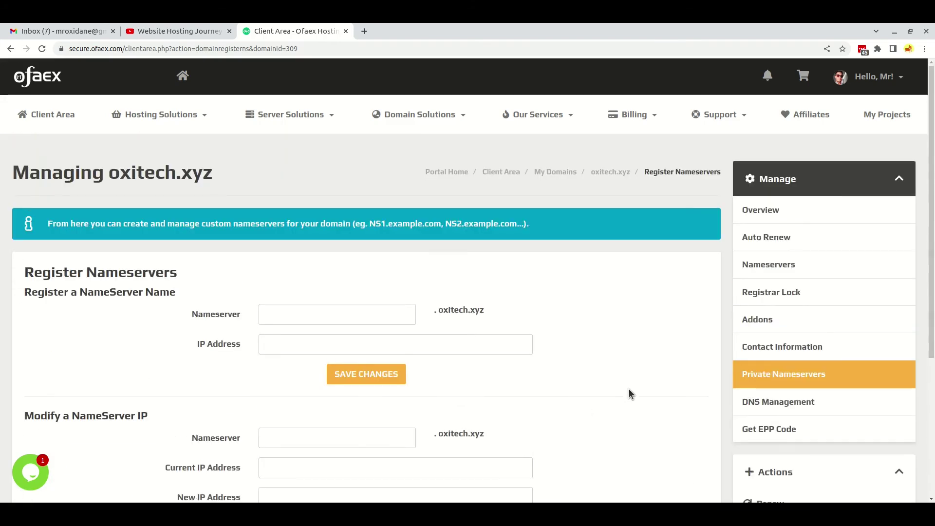
key(Tab)
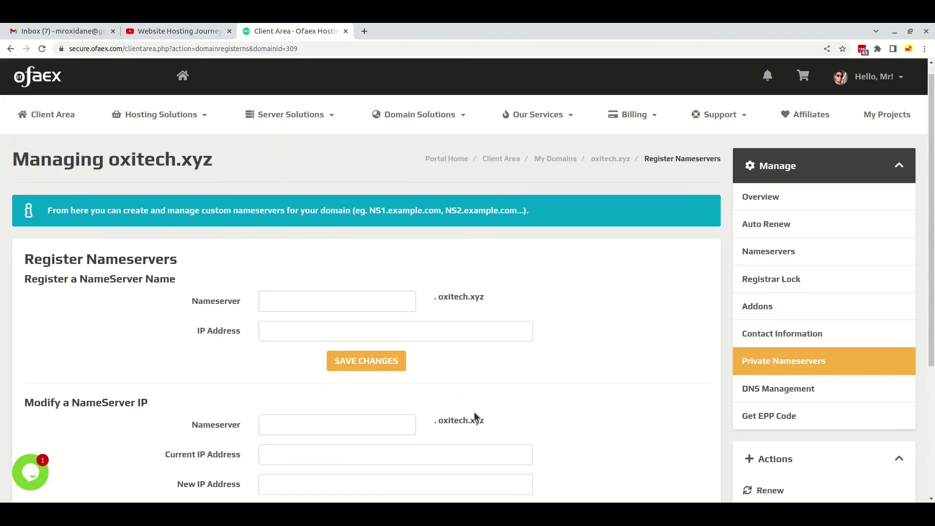
click(345, 319)
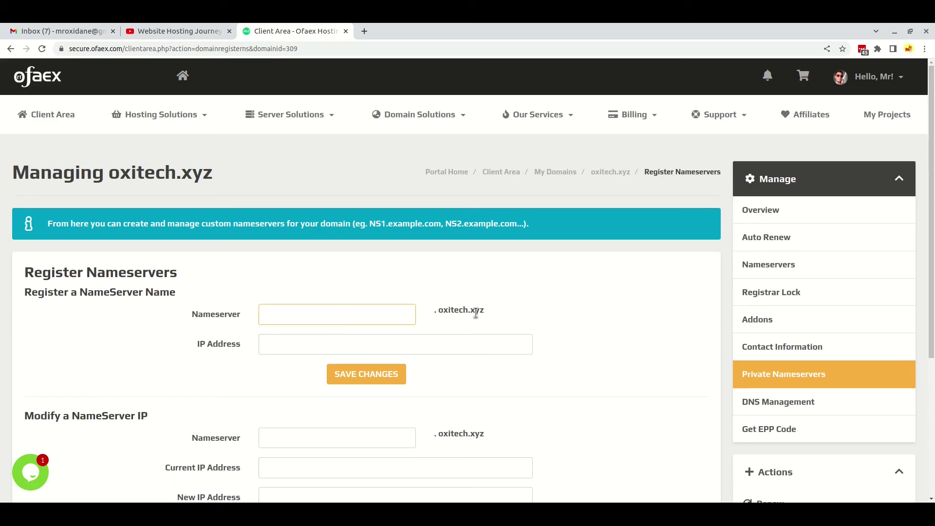
click(501, 324)
click(385, 373)
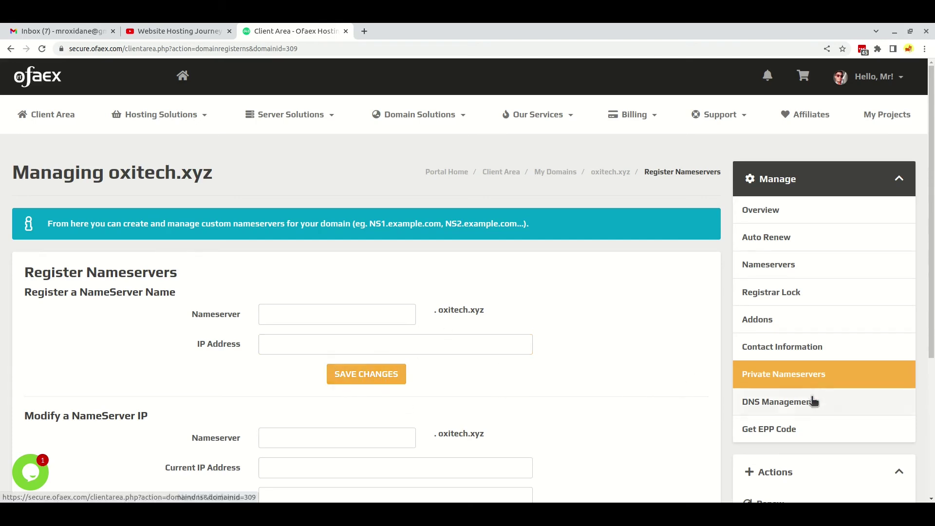
Open DNS Management for oxitech.xyz and scroll the records form showing the retrieval error.
click(831, 405)
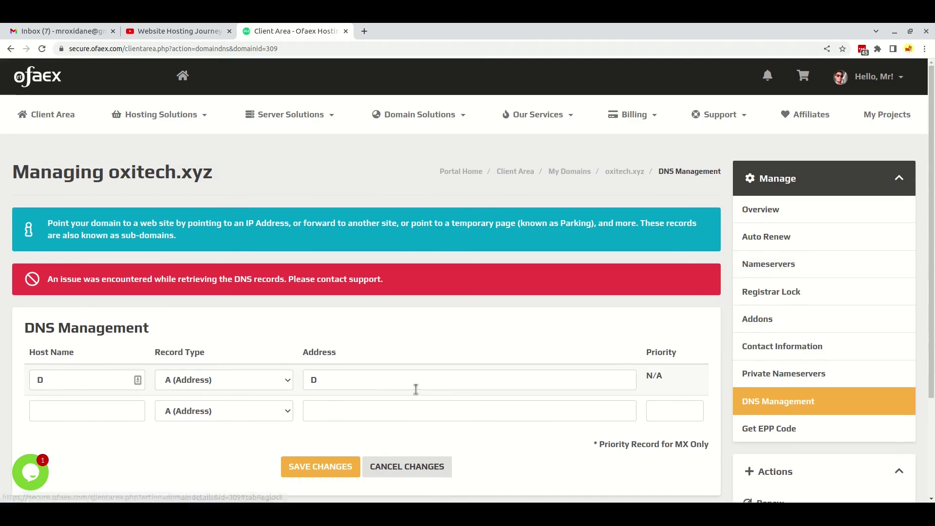
scroll(549, 379, down, 3)
scroll(548, 379, up, 3)
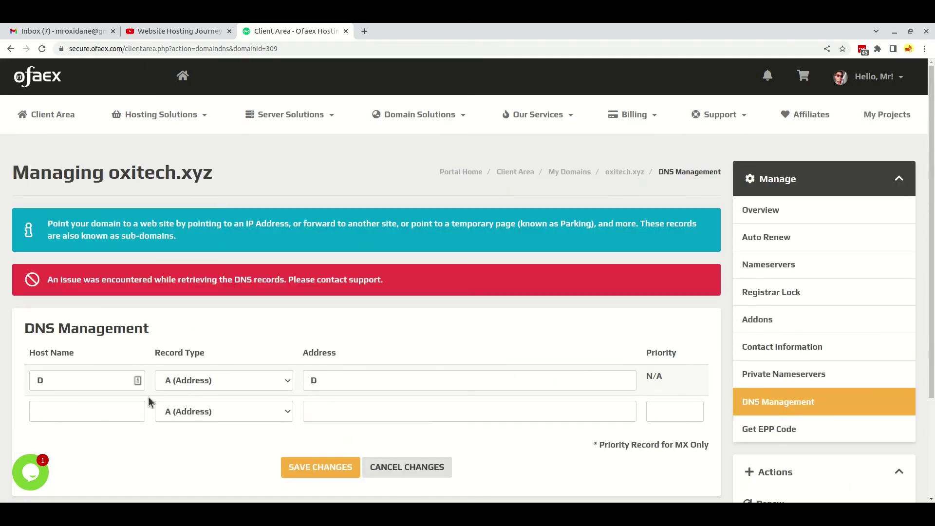
scroll(215, 395, down, 1)
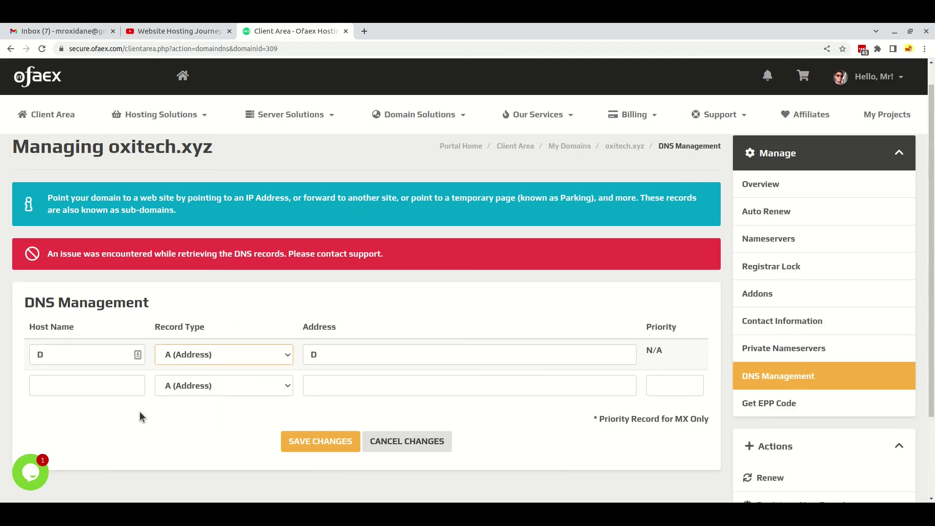
scroll(202, 403, up, 1)
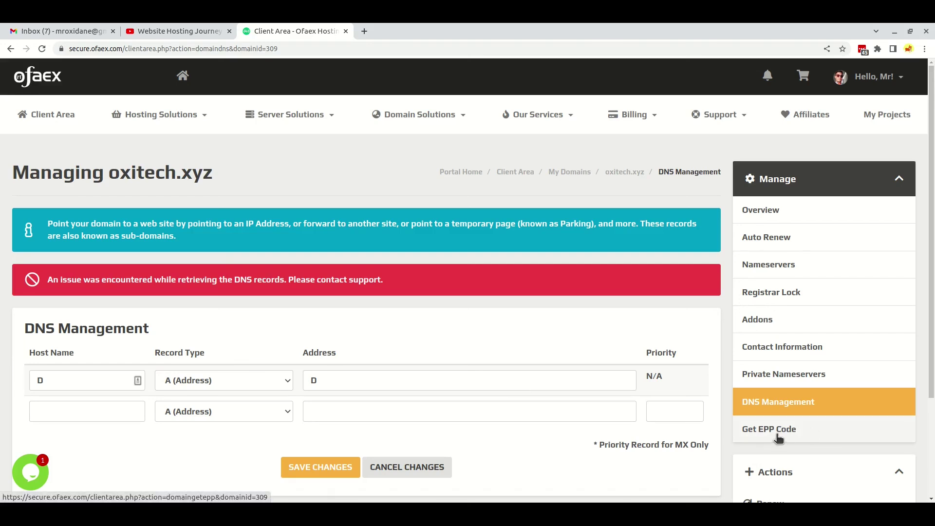
Reveal oxitech.xyz's EPP transfer code and highlight it to read.
click(819, 431)
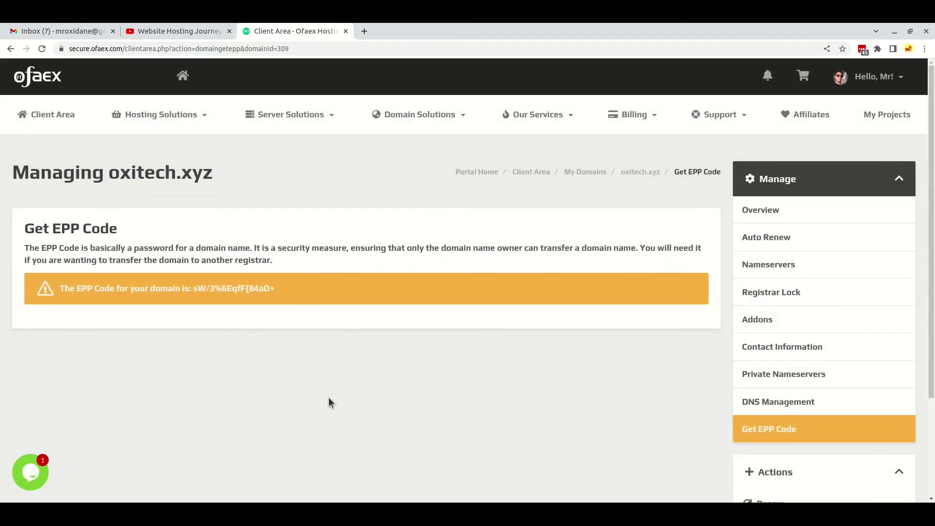
scroll(328, 402, down, 3)
scroll(328, 402, up, 3)
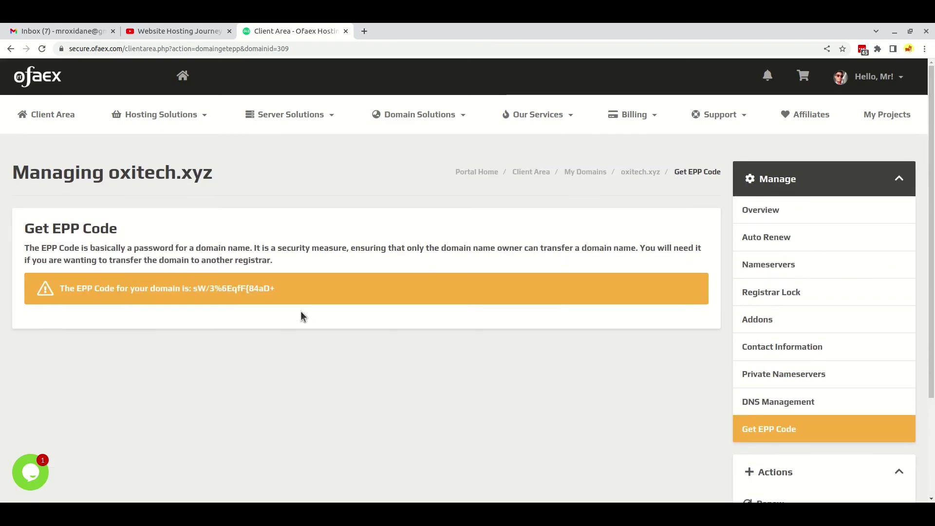
drag(275, 289, 60, 288)
click(188, 297)
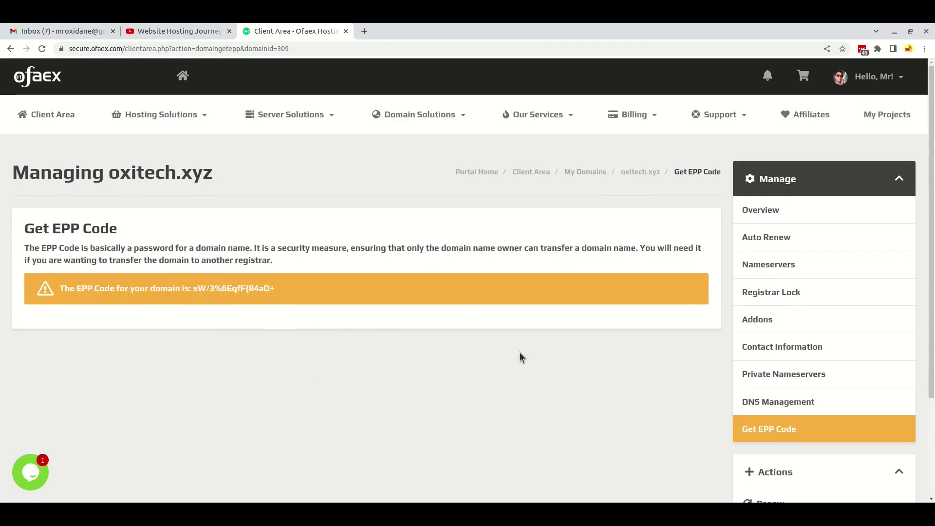
scroll(522, 352, down, 1)
scroll(516, 336, up, 1)
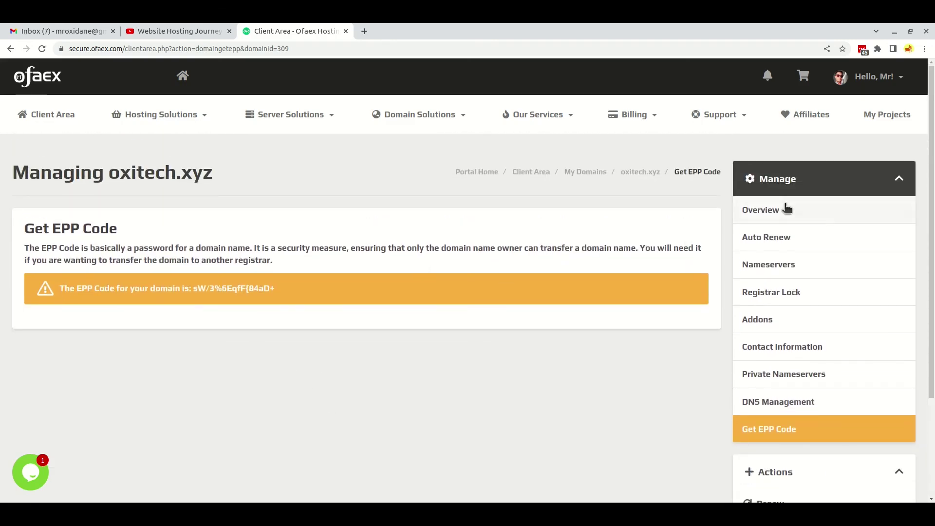
Return to the oxitech.xyz Overview showing Active, $17.00 yearly recurring, no SSL.
click(786, 210)
scroll(495, 273, down, 3)
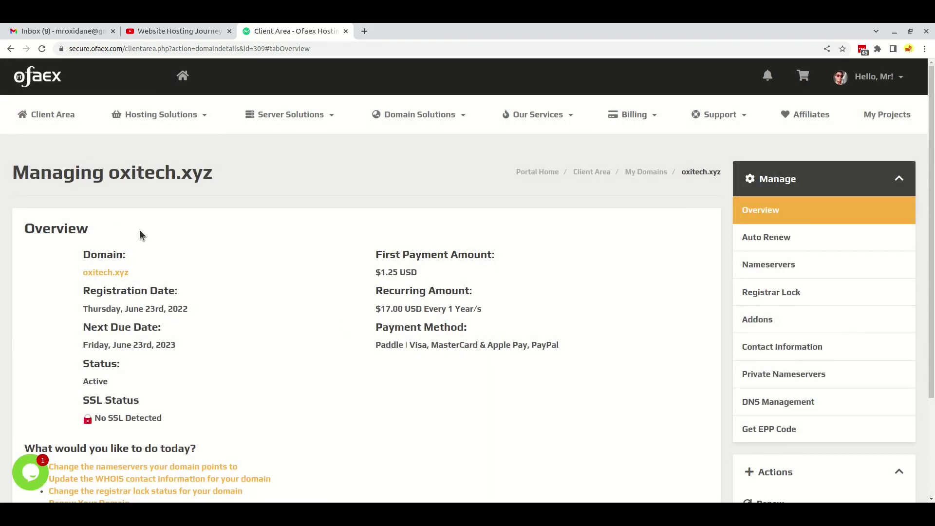
drag(221, 170, 12, 173)
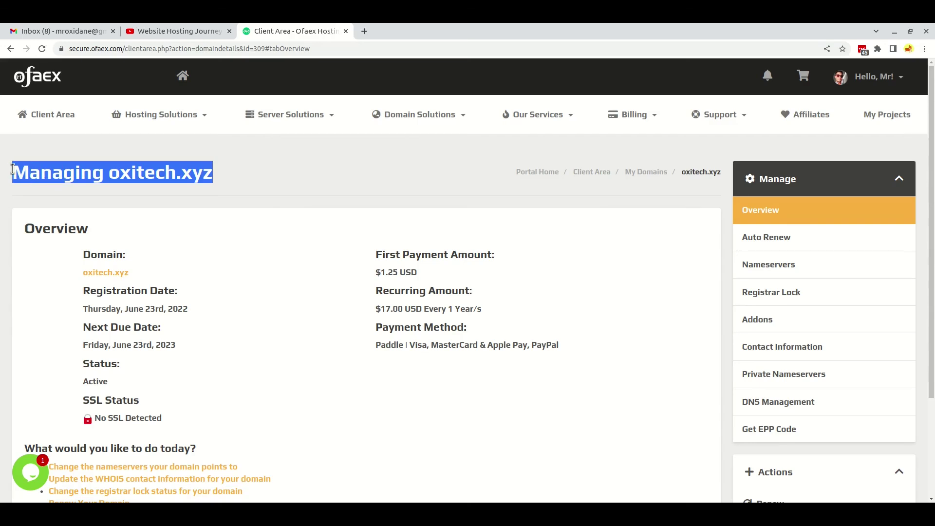
click(187, 191)
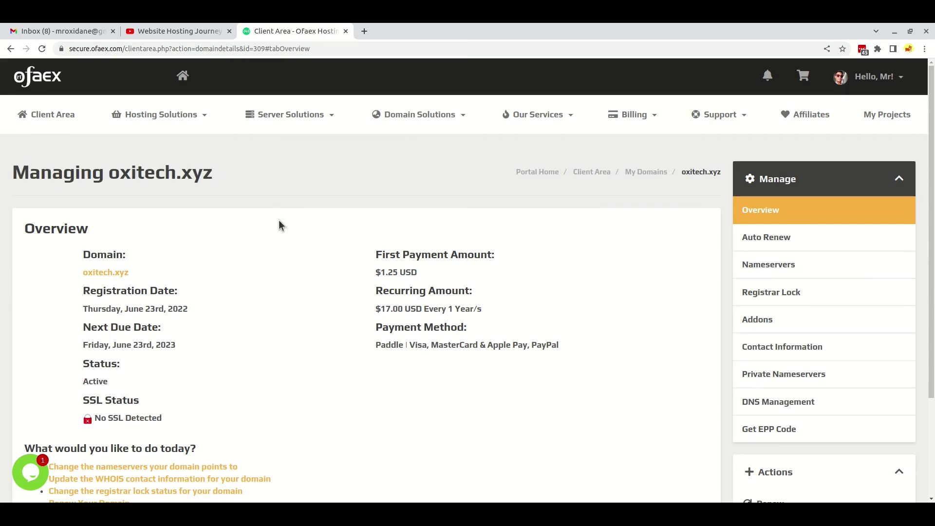